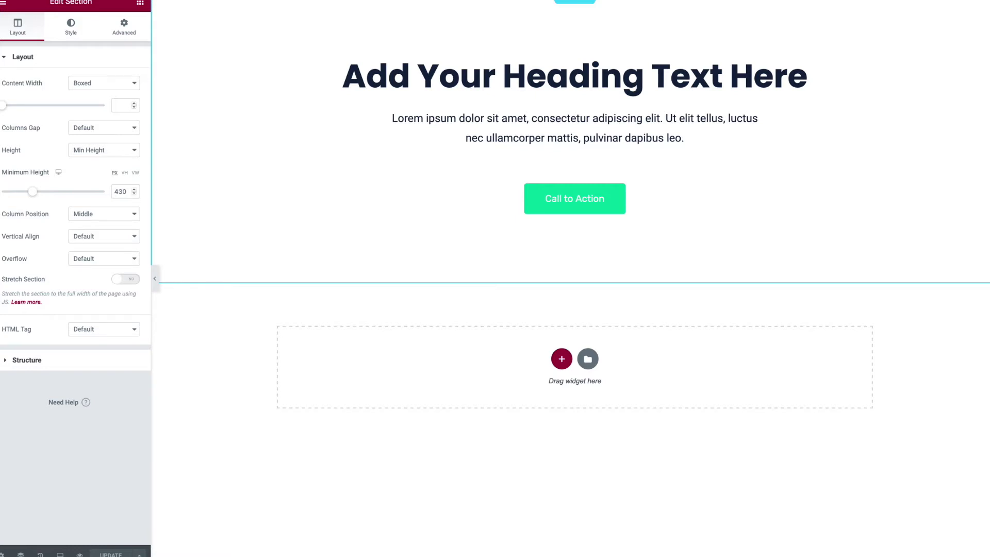
Step: Bring the white Carrara marble JPG in Preview to the front and reposition it beside the Elementor editor
left_click_drag(695, 48, 551, 11)
key("super+Tab")
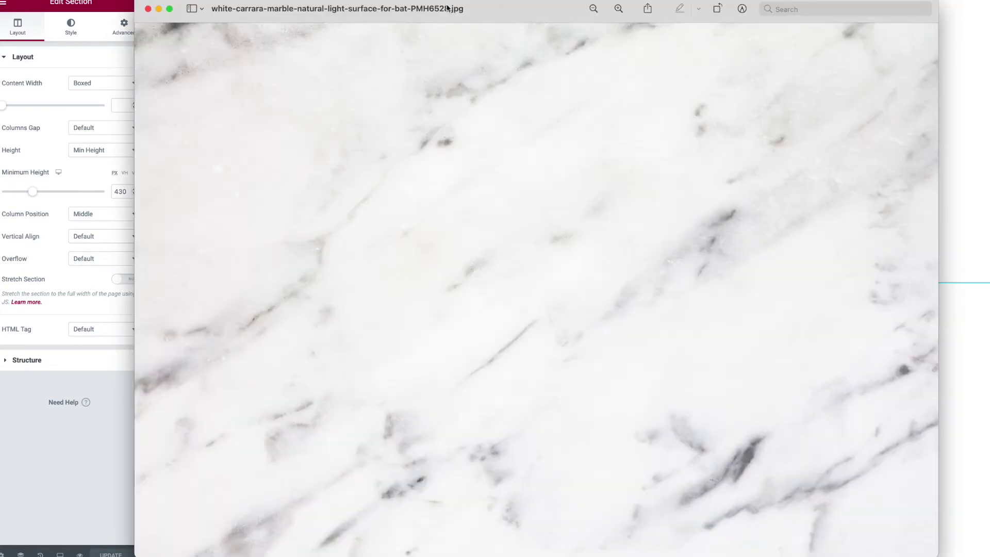
left_click_drag(447, 9, 569, 29)
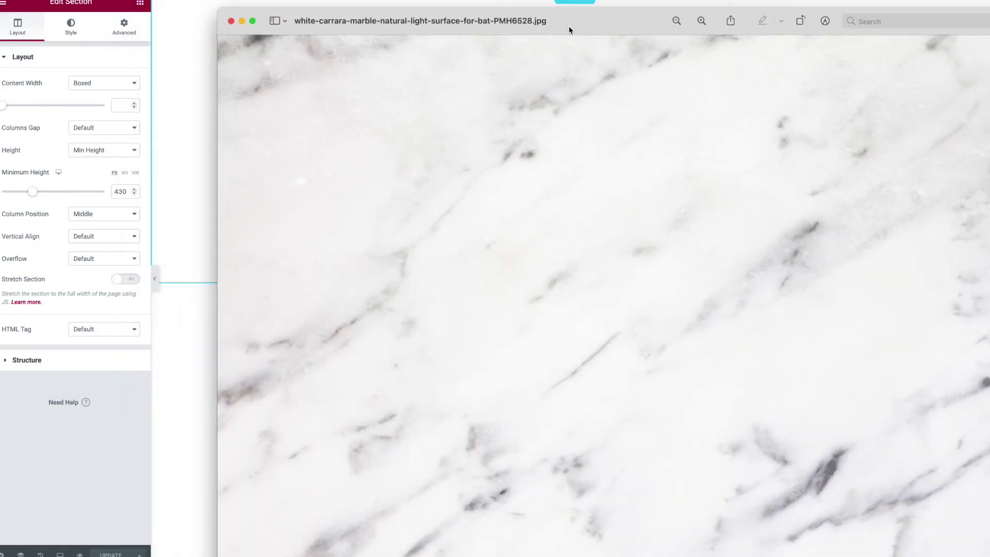
Step: Close the marble photo in Preview
left_click(231, 22)
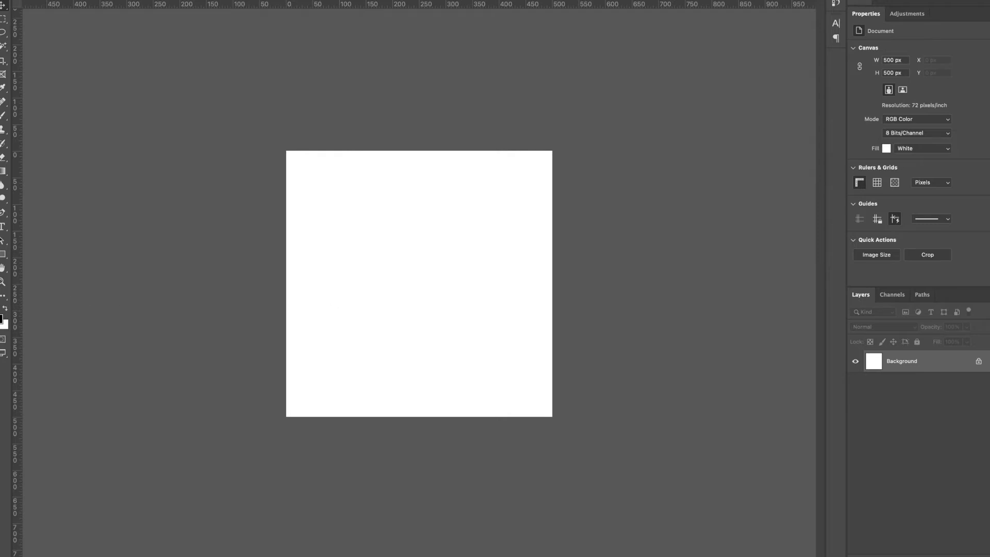
Step: Place the marble photo, scale it to cover the 500×500 canvas, and rasterize the layer
left_click_drag(0, 243, 410, 295)
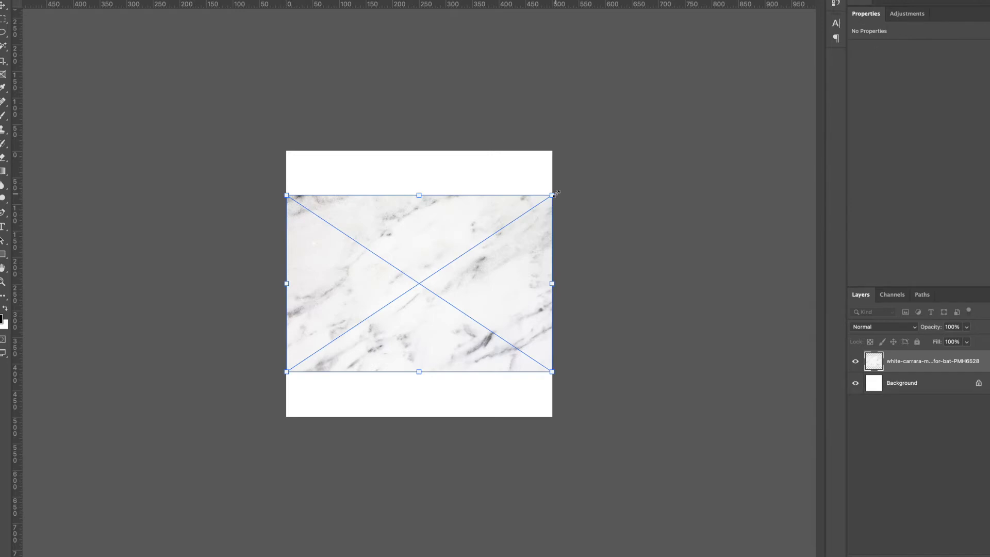
left_click_drag(557, 195, 636, 147)
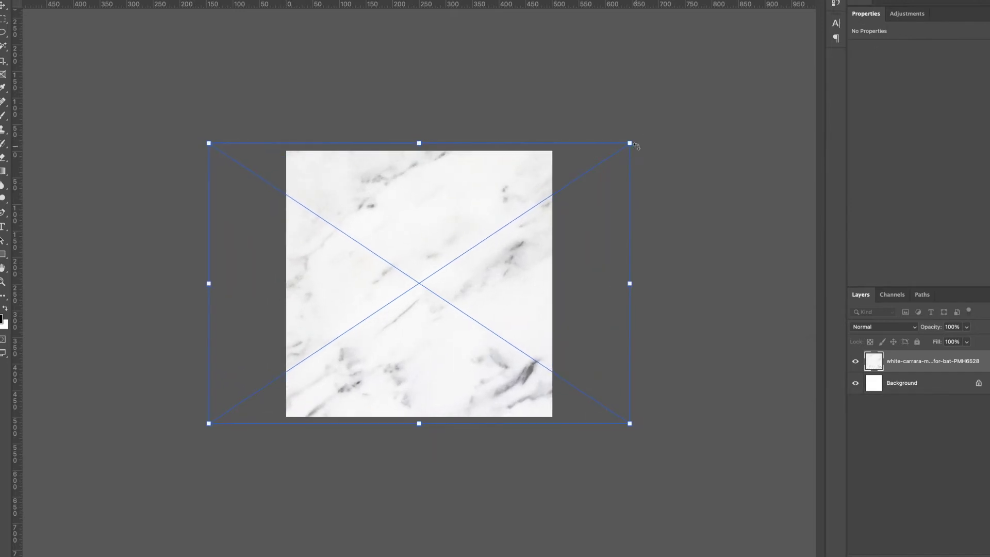
key("Return")
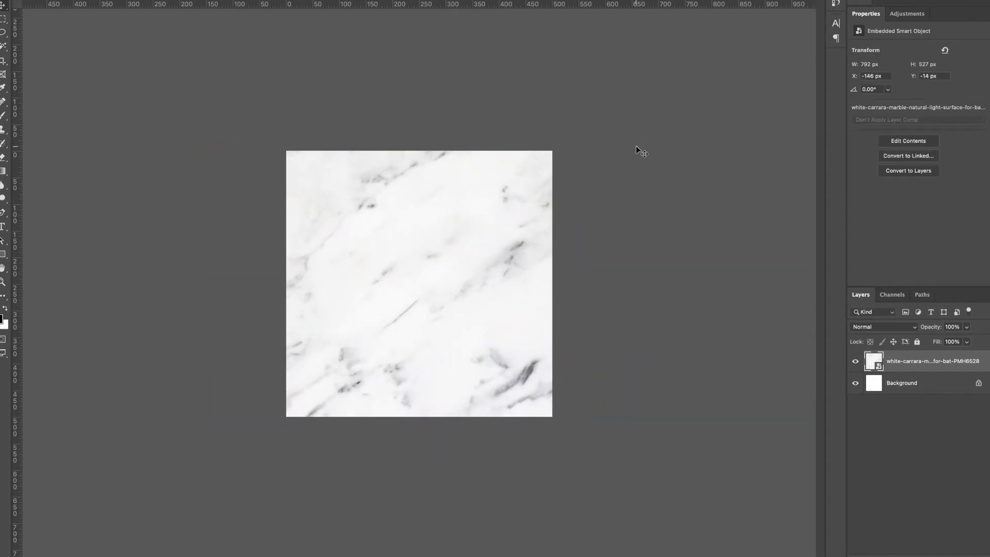
right_click(891, 365)
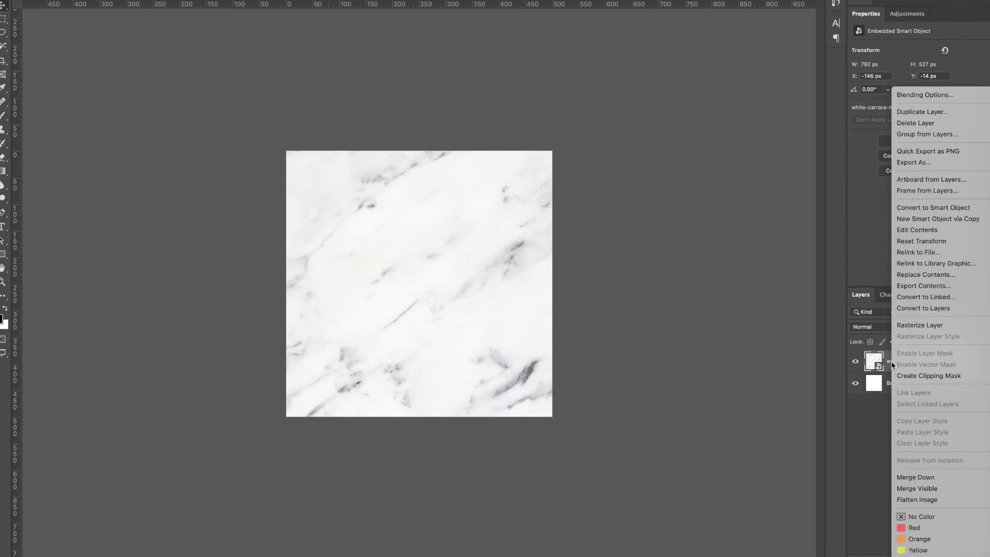
left_click(912, 328)
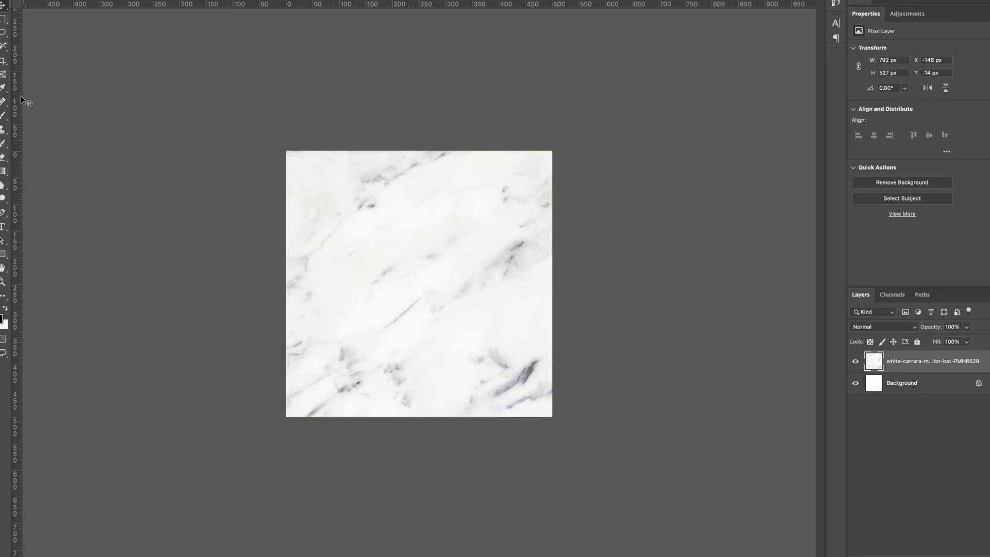
Step: Crop the marble layer to the 500×500 canvas bounds
left_click(3, 61)
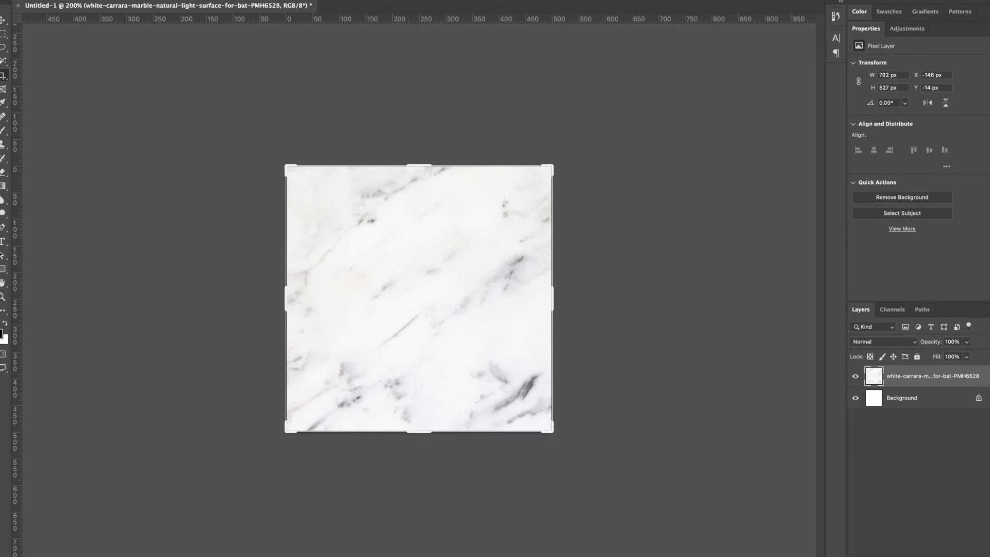
key("Return")
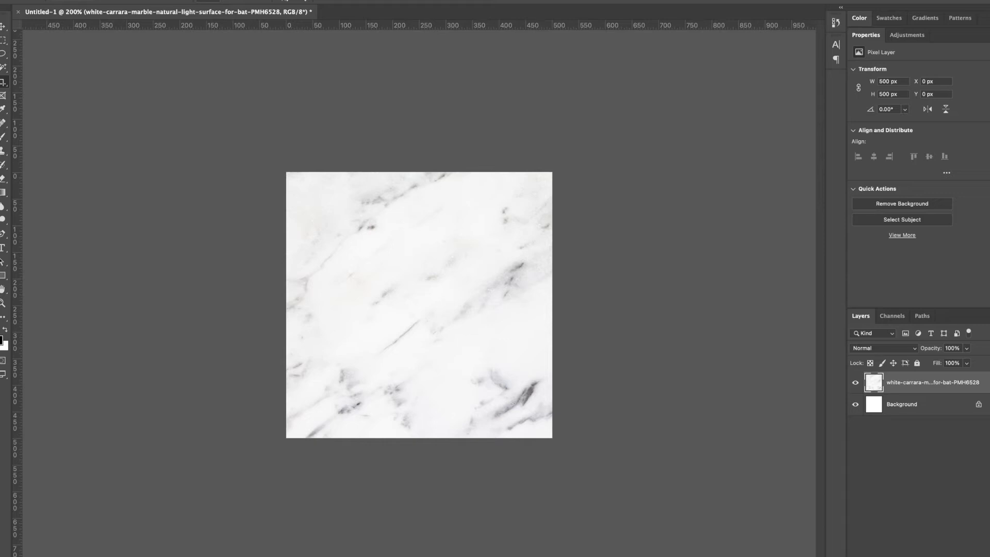
Step: Open Filter > Other > Offset and enter +250 px horizontal and +250 px vertical
left_click(46, 0)
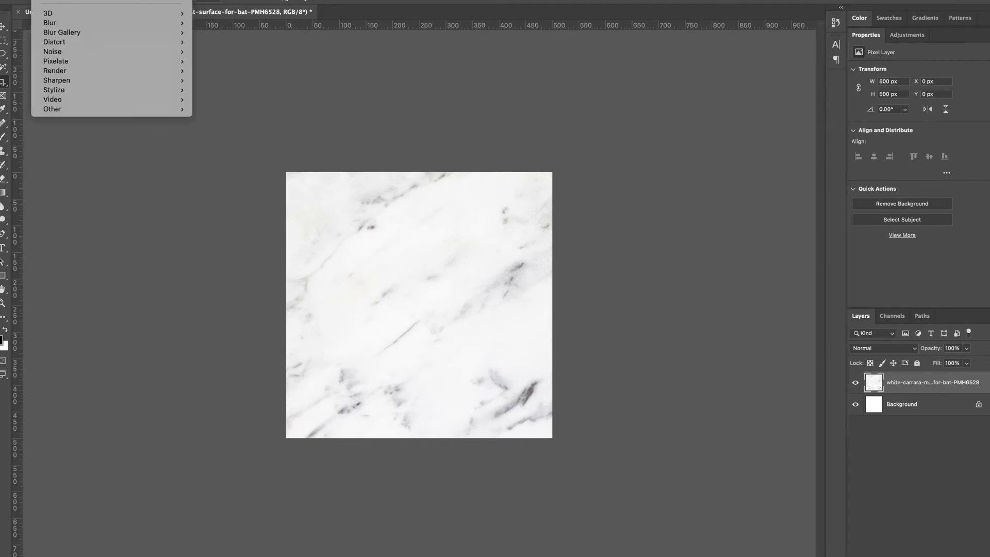
mouse_move(85, 110)
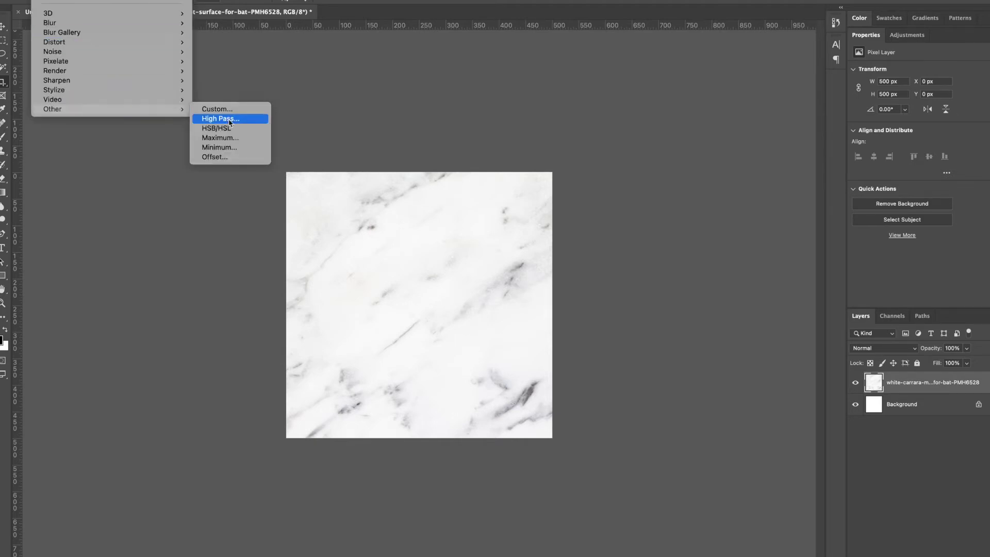
left_click(235, 163)
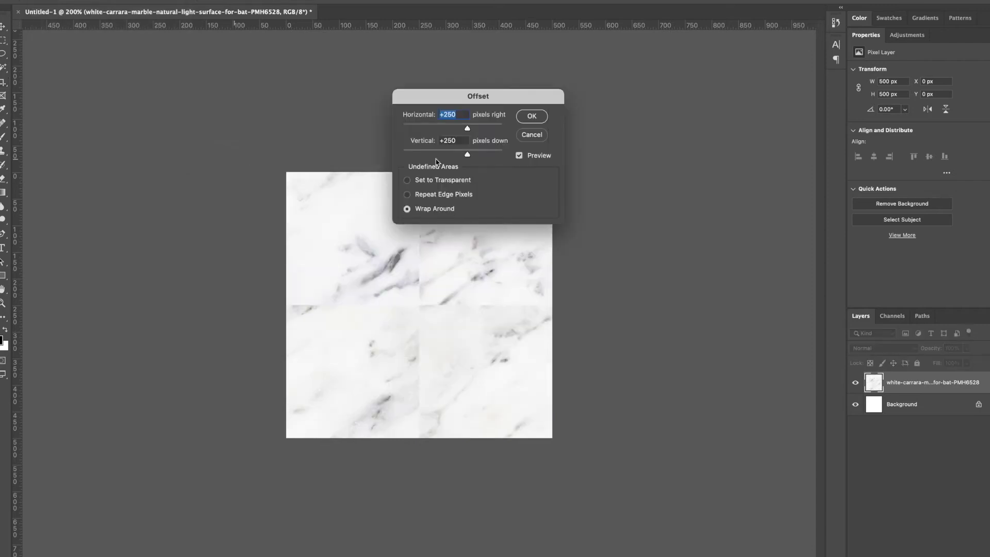
left_click(458, 116)
left_click_drag(460, 114, 439, 113)
left_click_drag(454, 140, 440, 140)
Step: Compare the Offset preview on and off, then apply the 250 px wrap-around offset
left_click(519, 156)
left_click(520, 156)
left_click(519, 157)
left_click(520, 156)
left_click(520, 157)
left_click(519, 157)
left_click(532, 116)
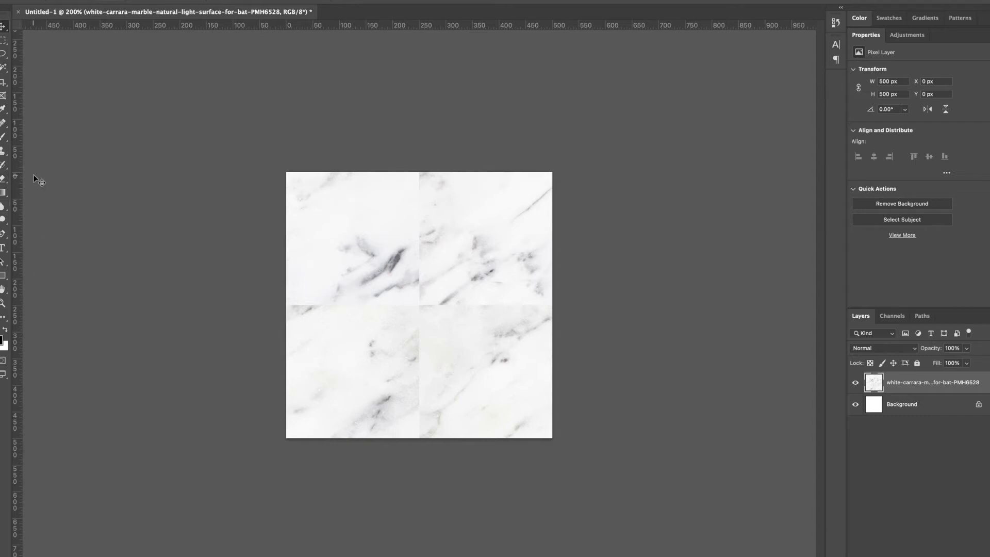
Step: Switch to the Clone Stamp Tool with a soft 175 px brush at 0% hardness
right_click(8, 153)
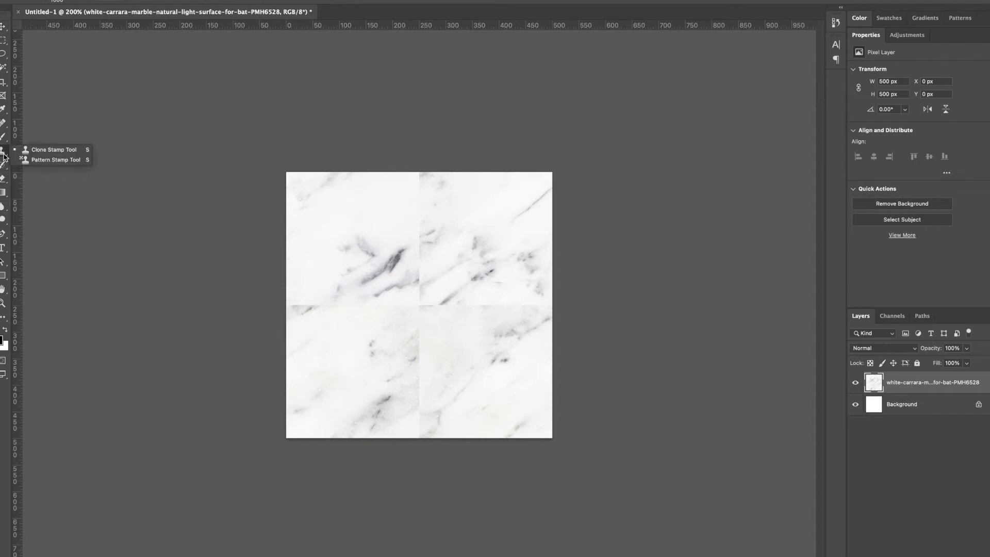
left_click(51, 149)
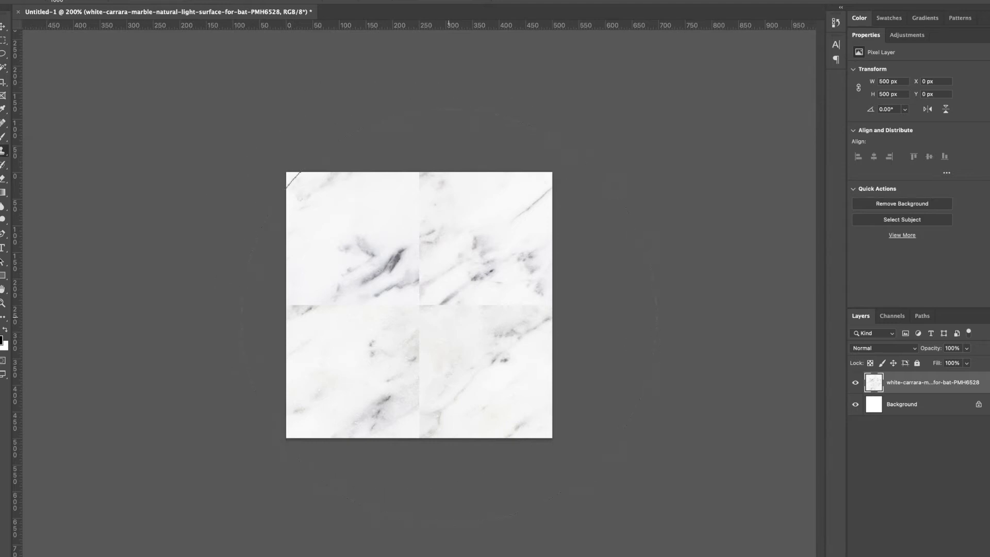
key("bracketleft")
key("bracketleft")
key("bracketleft")
key("bracketleft")
key("bracketleft")
key("bracketleft")
key("bracketleft")
key("bracketleft")
key("bracketleft")
key("bracketleft")
key("bracketleft")
key("bracketleft")
key("bracketleft")
key("bracketleft")
key("bracketleft")
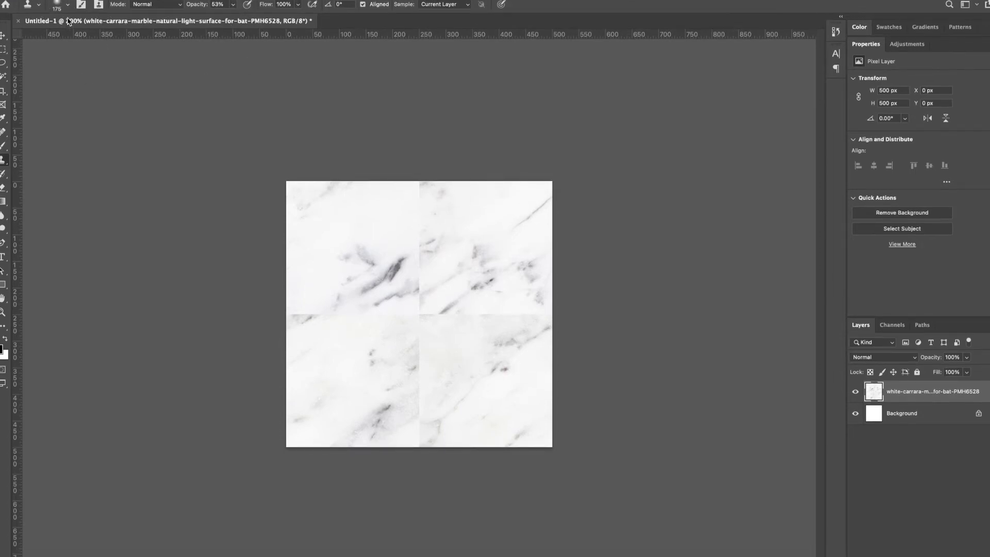
left_click(69, 6)
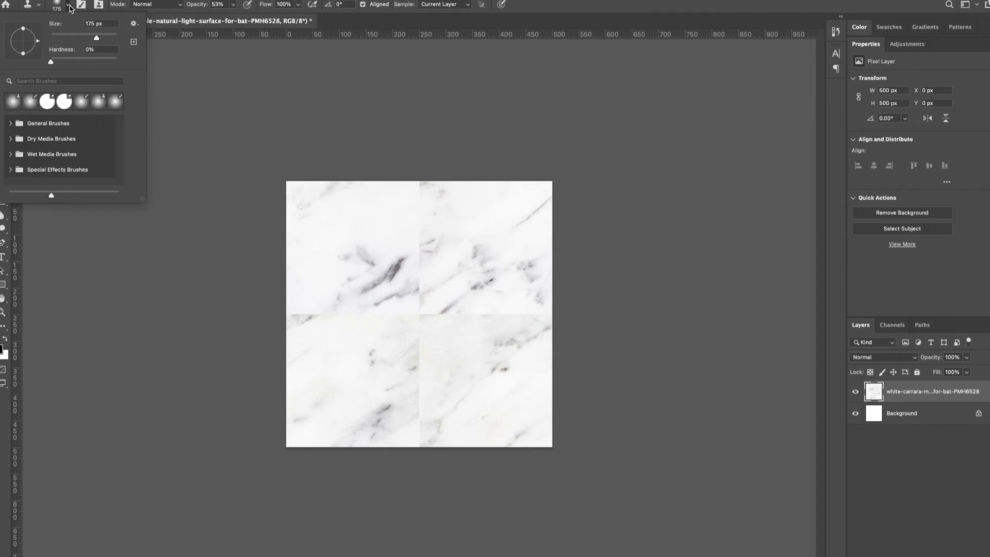
left_click(69, 6)
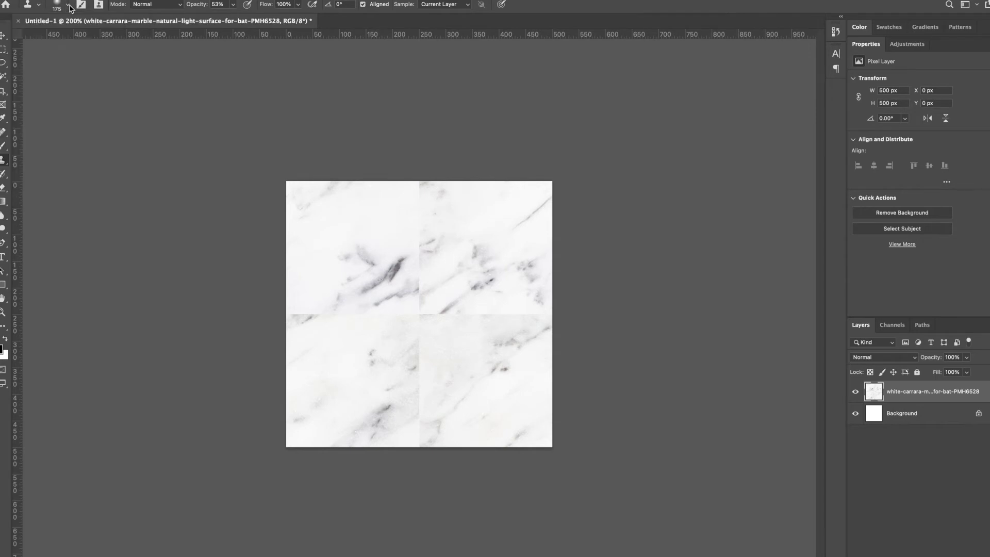
Step: Raise clone opacity to 64% and dismiss the missing source-point error
left_click(233, 5)
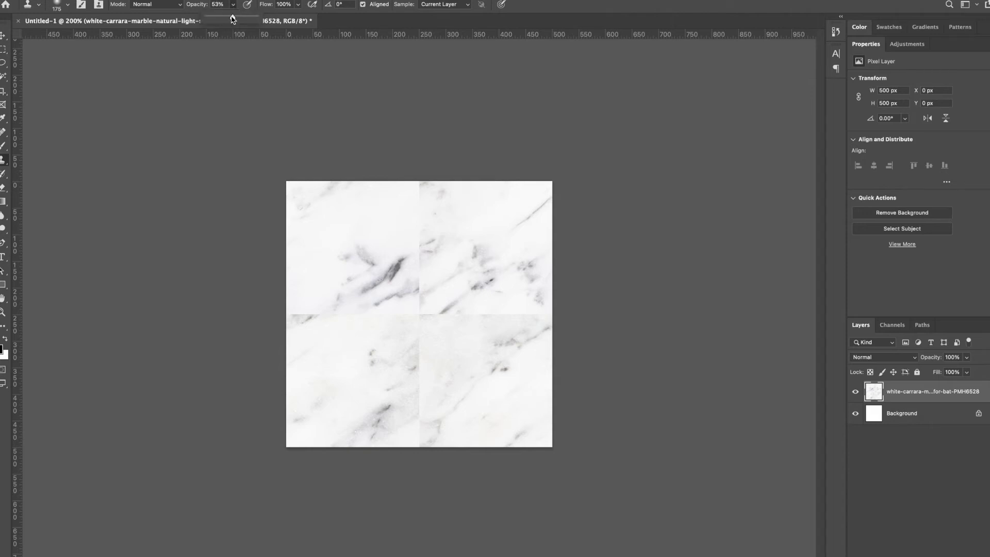
left_click_drag(233, 19, 238, 19)
left_click(208, 225)
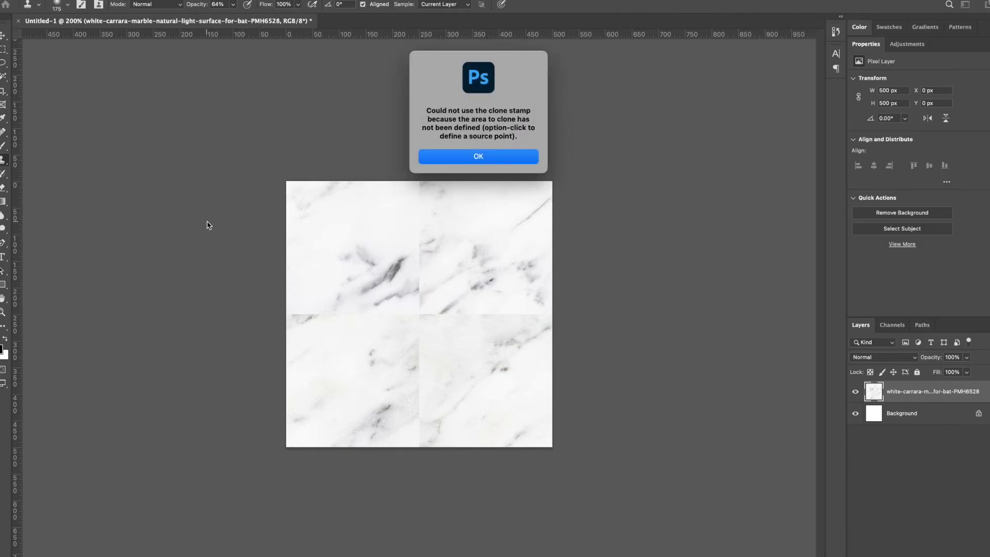
left_click(490, 153)
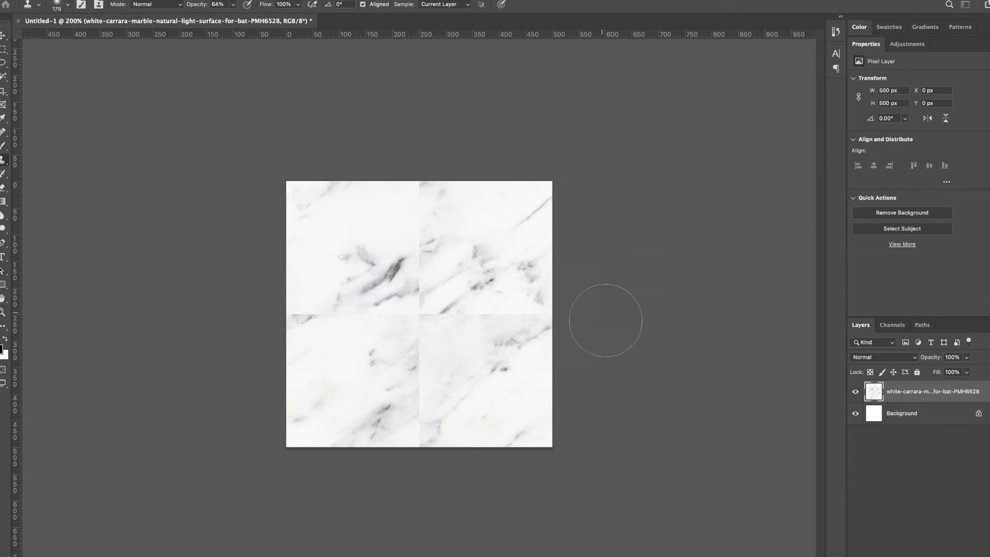
Step: Zoom to 400% on the tile and shrink the Clone Stamp brush to 90 px
key("v")
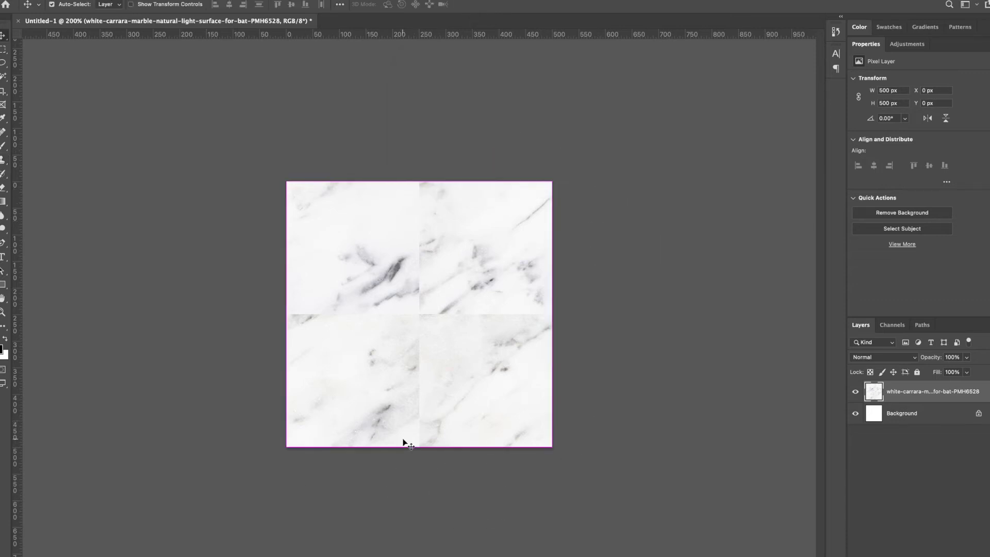
key("super+equal")
key("super+equal")
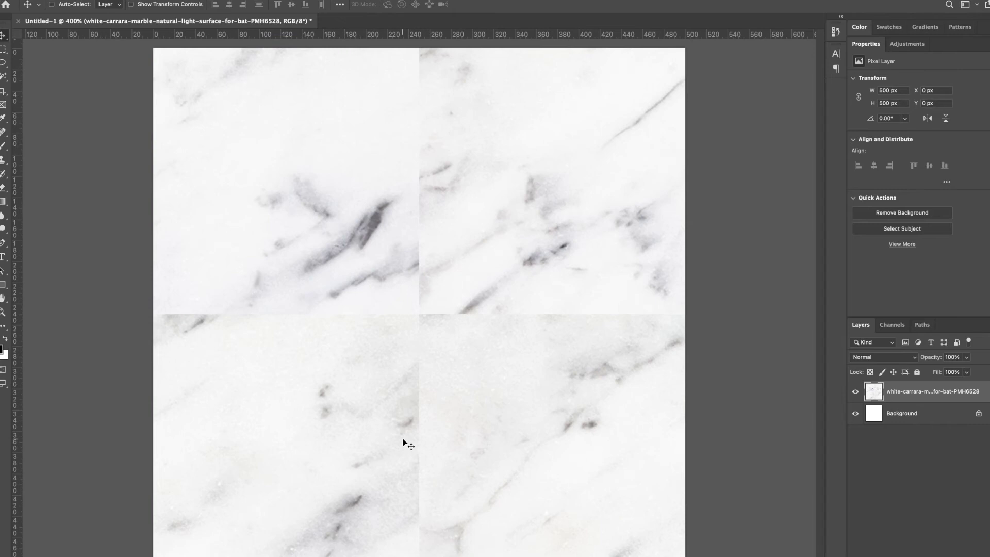
key("s")
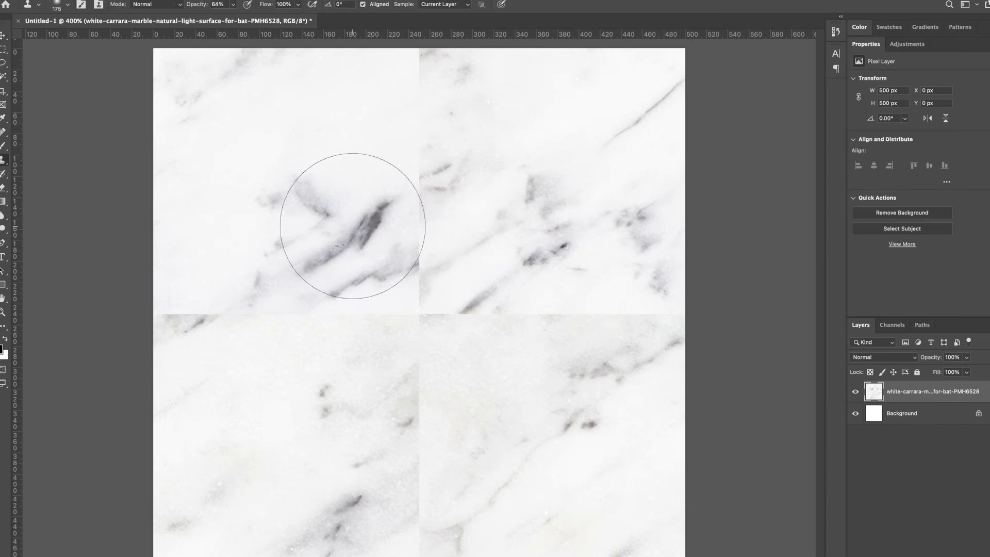
key("bracketleft")
key("bracketleft")
key("bracketleft")
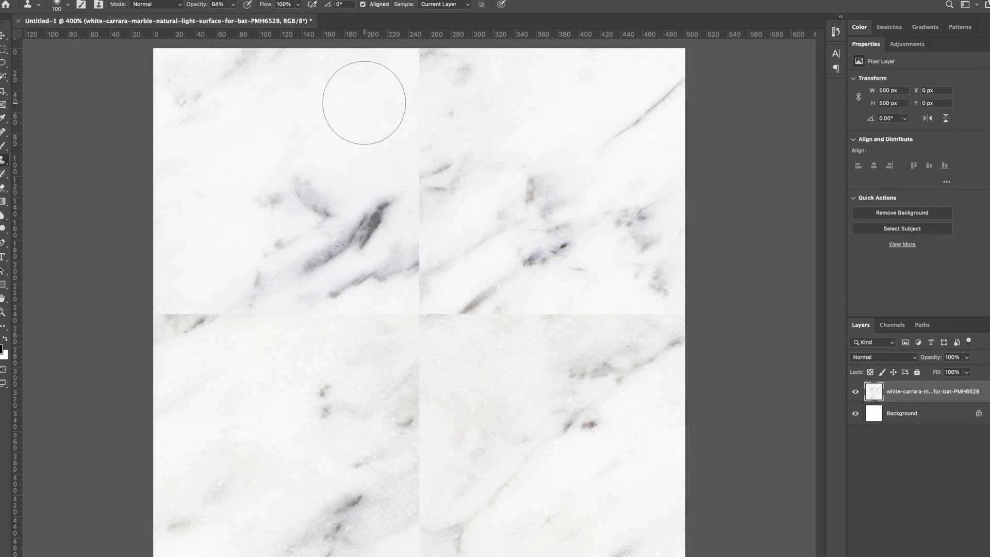
key("bracketleft")
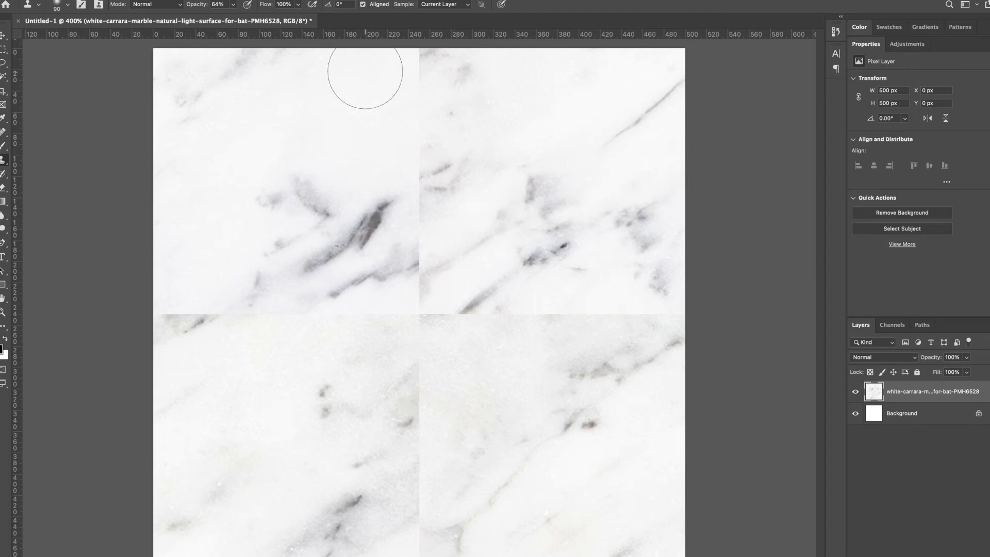
Step: Clone marble over the top of the seam and the vertical seam, shrinking the brush to 70 px
left_click(364, 75, "alt")
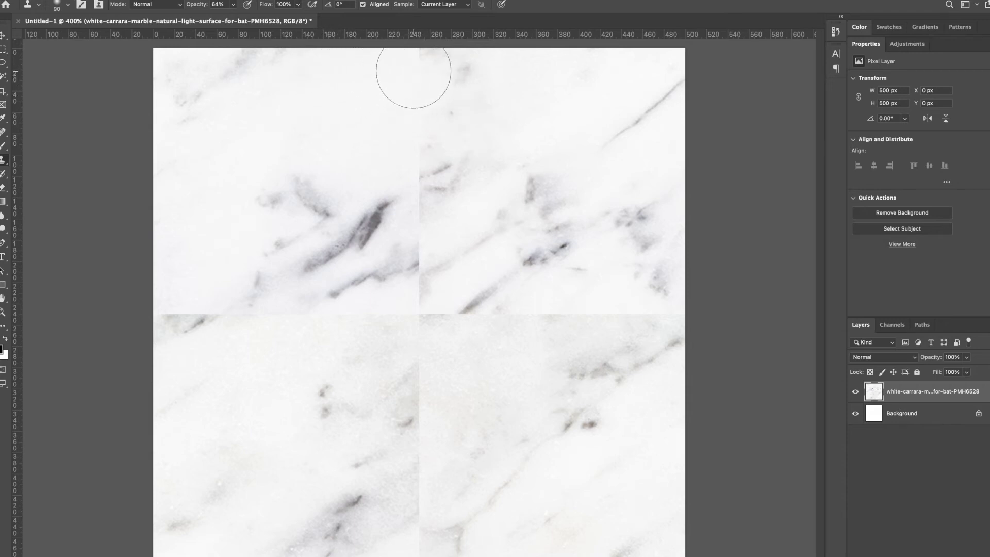
left_click_drag(419, 72, 425, 74)
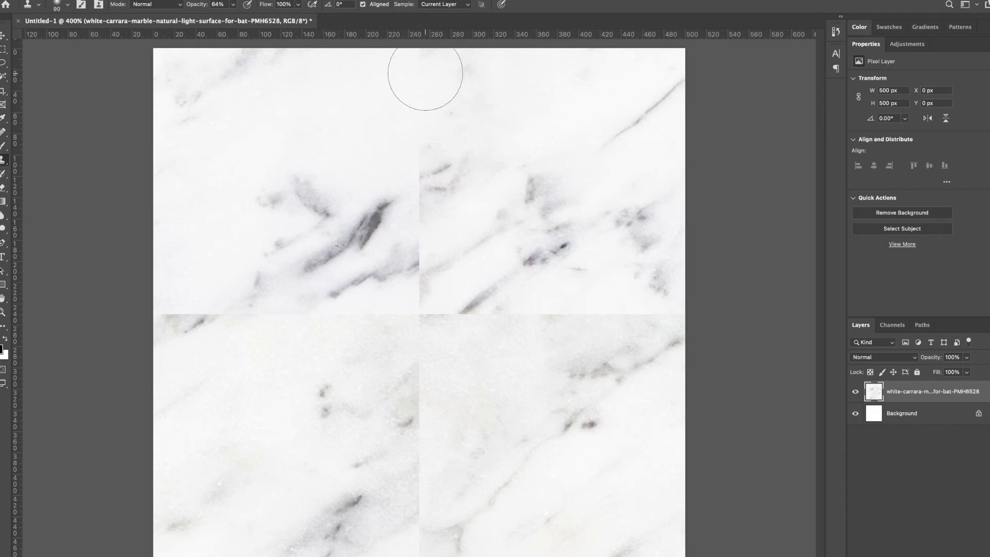
left_click(362, 147, "alt")
mouse_move(408, 148)
left_mouse_down()
mouse_move(437, 116)
mouse_move(424, 145)
mouse_move(540, 113)
mouse_move(472, 141)
mouse_move(460, 169)
left_mouse_up()
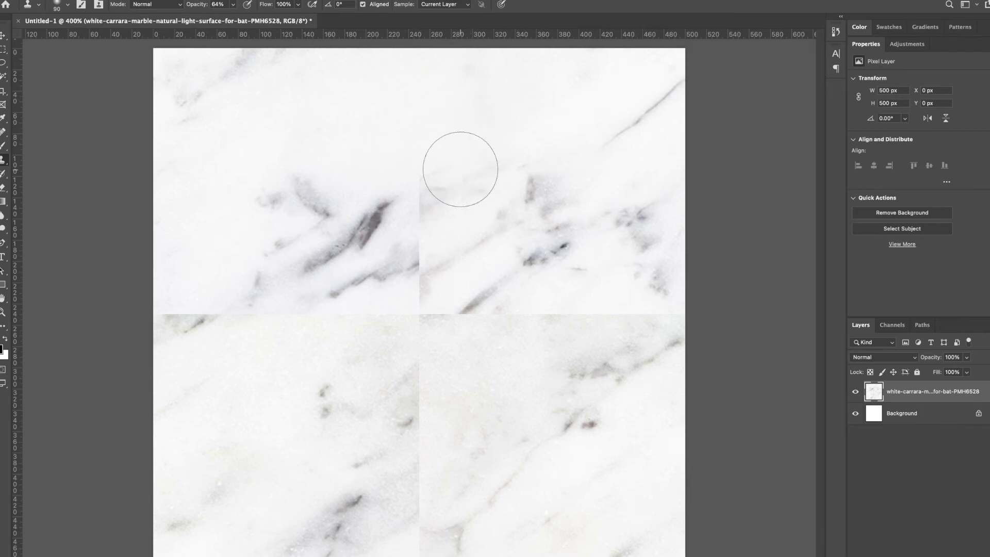
key("bracketleft")
key("bracketleft")
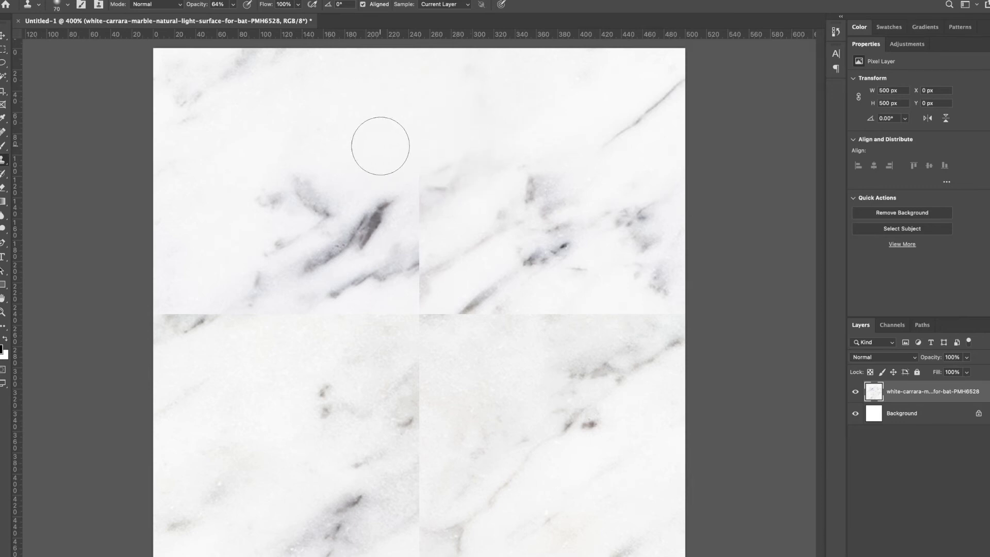
left_click(382, 145, "alt")
left_click(475, 173)
left_click(382, 127, "alt")
left_click_drag(431, 170, 419, 195)
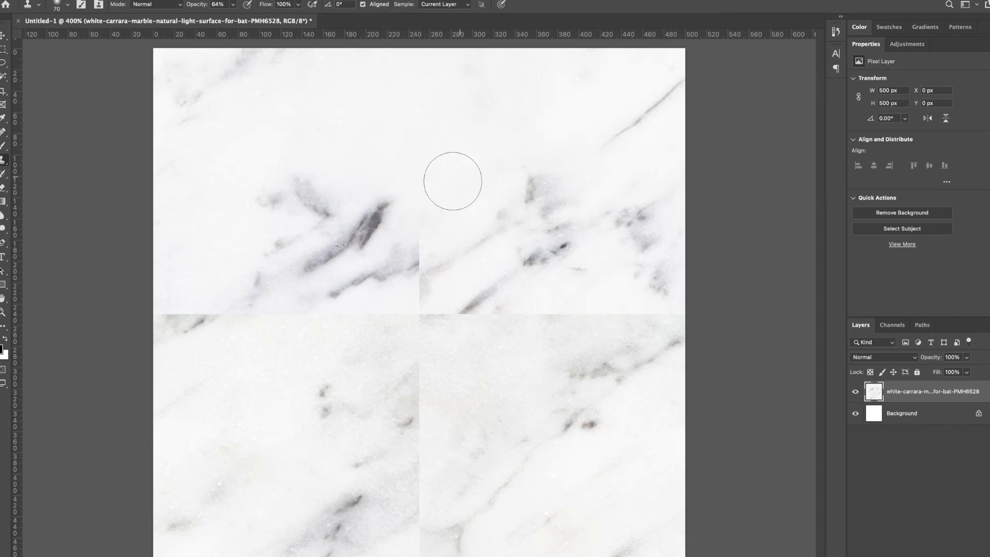
Step: Patch the seam further down, undoing a dark streak, and cover the lower horizontal seam
left_click(425, 266)
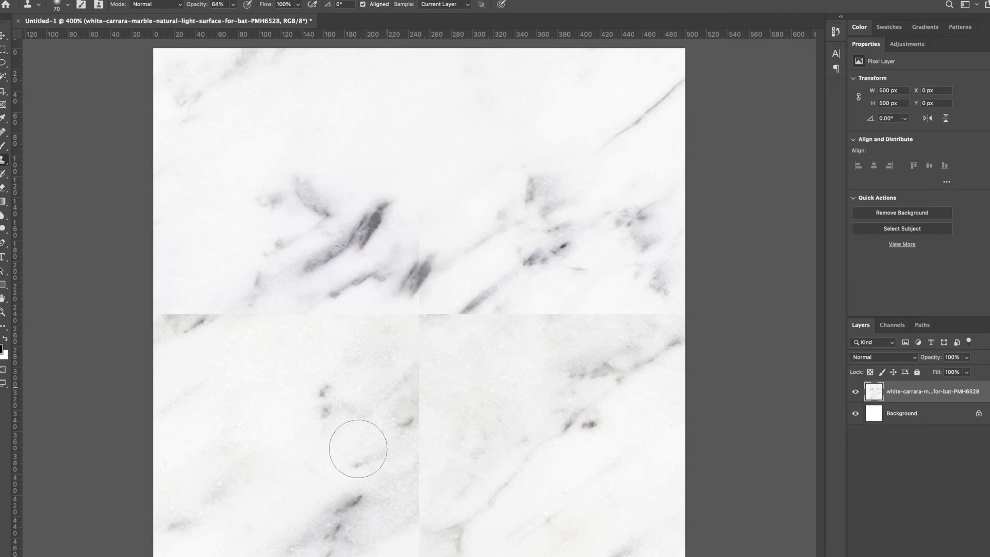
key("ctrl+z")
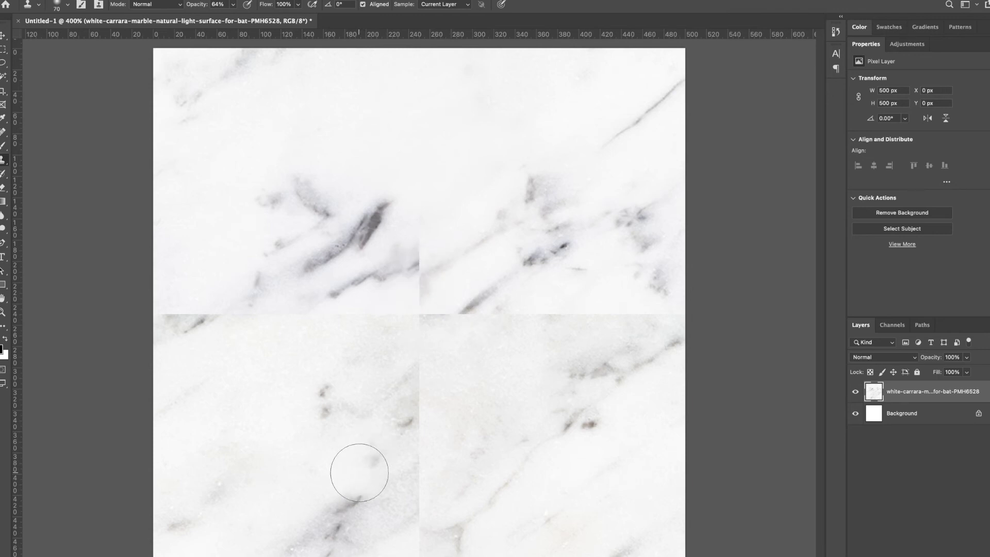
left_click(376, 126, "alt")
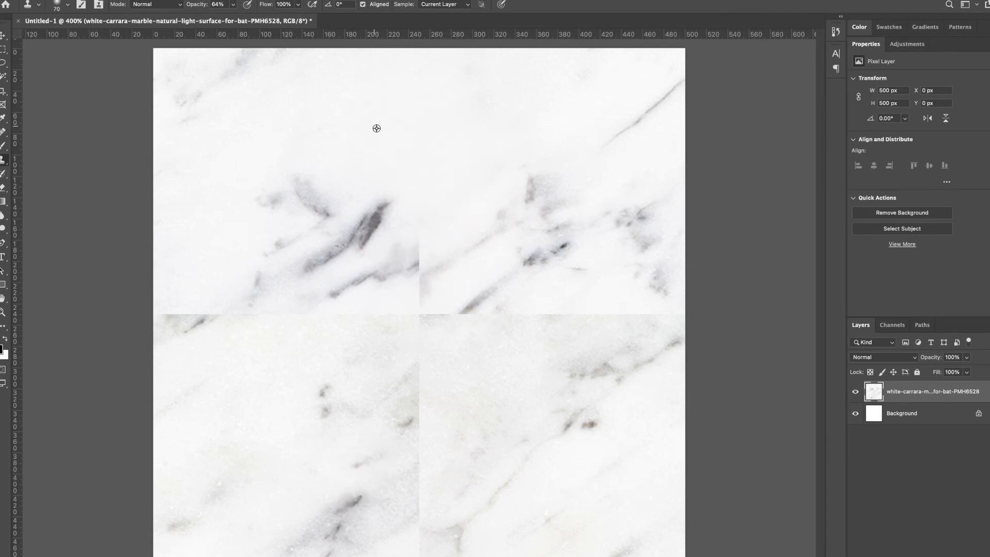
mouse_move(429, 279)
left_mouse_down()
mouse_move(457, 246)
mouse_move(414, 288)
mouse_move(480, 228)
mouse_move(400, 262)
mouse_move(436, 212)
left_mouse_up()
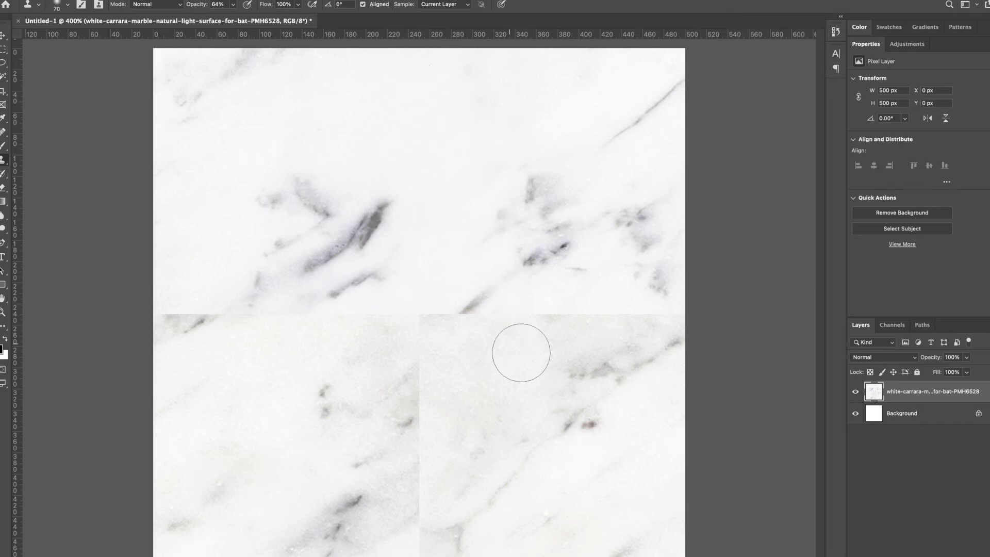
left_click(474, 371, "alt")
mouse_move(446, 336)
left_mouse_down()
mouse_move(466, 298)
mouse_move(439, 320)
mouse_move(460, 308)
mouse_move(476, 328)
mouse_move(580, 304)
mouse_move(544, 316)
mouse_move(624, 287)
mouse_move(607, 298)
mouse_move(612, 308)
mouse_move(641, 311)
left_mouse_up()
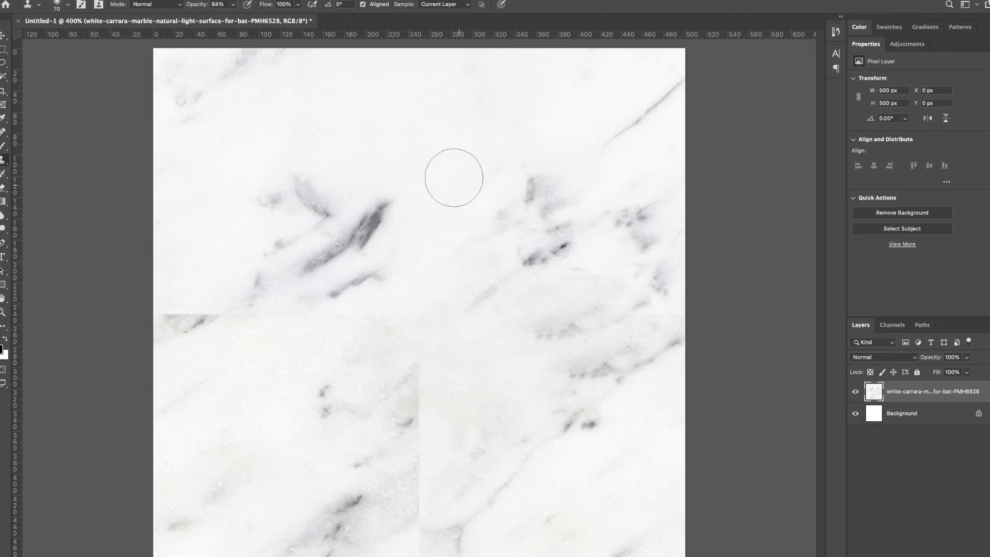
Step: Clone over the right-edge seam, the lower vertical seam and the lower-left vein
left_click(441, 124, "alt")
left_click(670, 302)
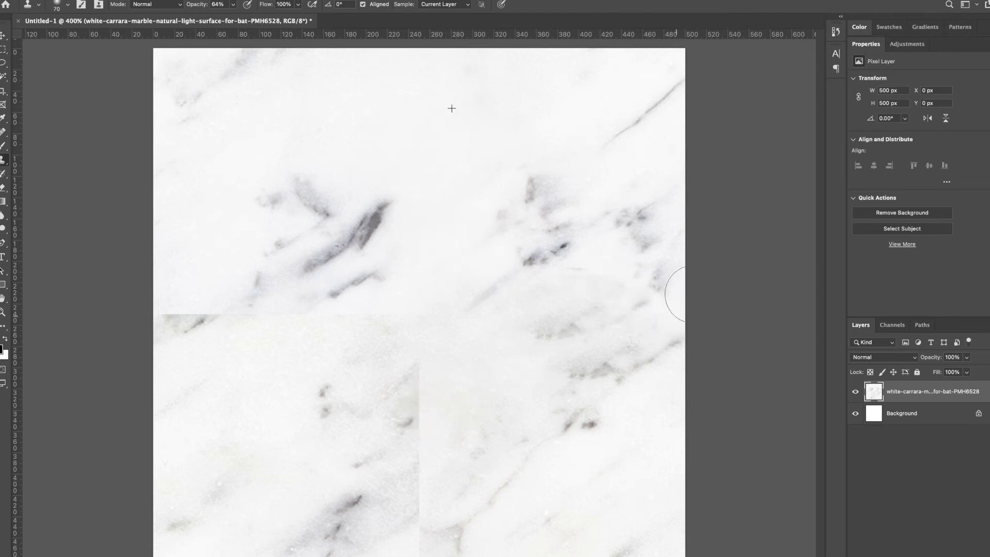
left_click(665, 294)
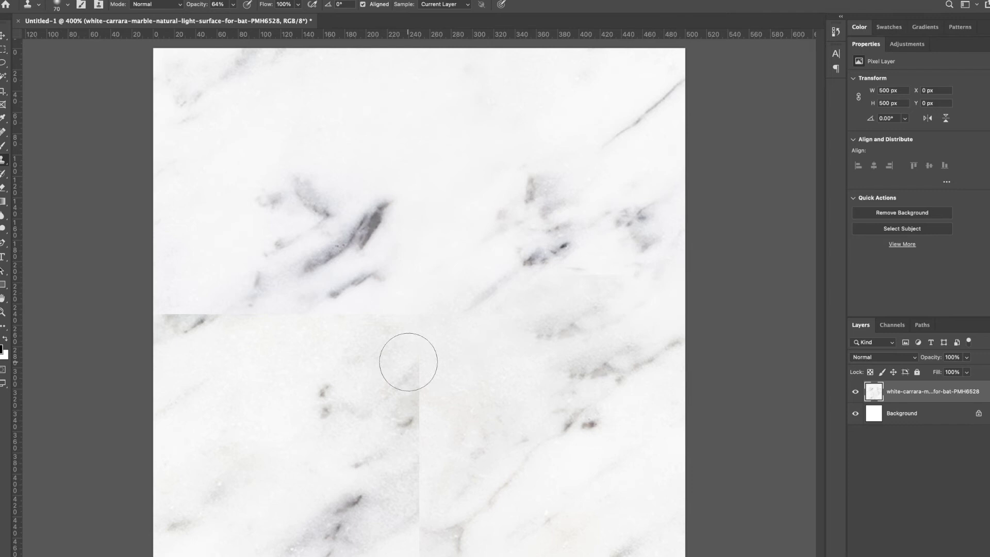
left_click(407, 397)
left_click(426, 416)
left_click(431, 424)
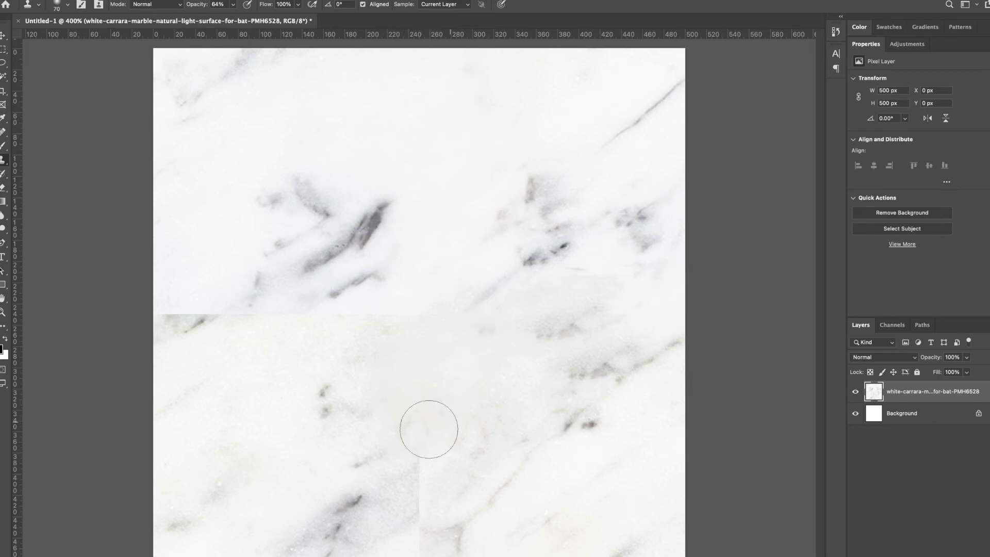
left_click(254, 366, "alt")
mouse_move(226, 320)
left_mouse_down()
mouse_move(177, 315)
mouse_move(235, 335)
mouse_move(167, 307)
mouse_move(234, 343)
left_mouse_up()
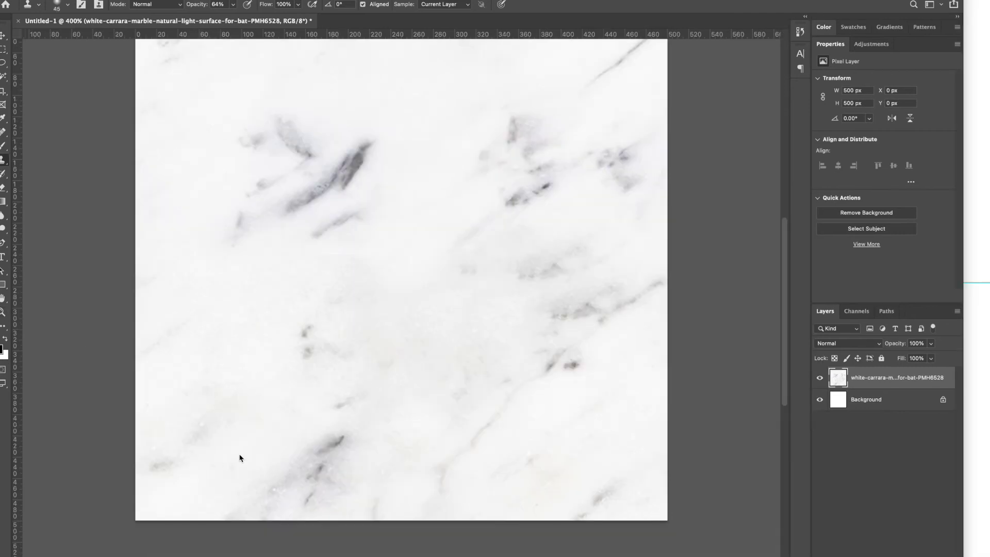
Step: Enlarge the brush to 50 px and stamp a sampled dark vein patch onto the marble
left_click(425, 336)
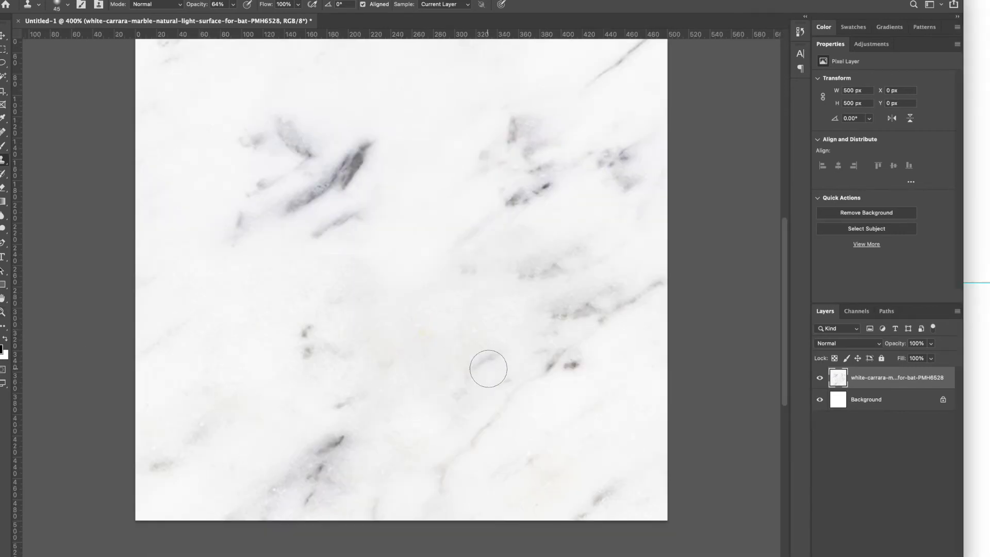
scroll(382, 321, "up", 2)
key("bracketright")
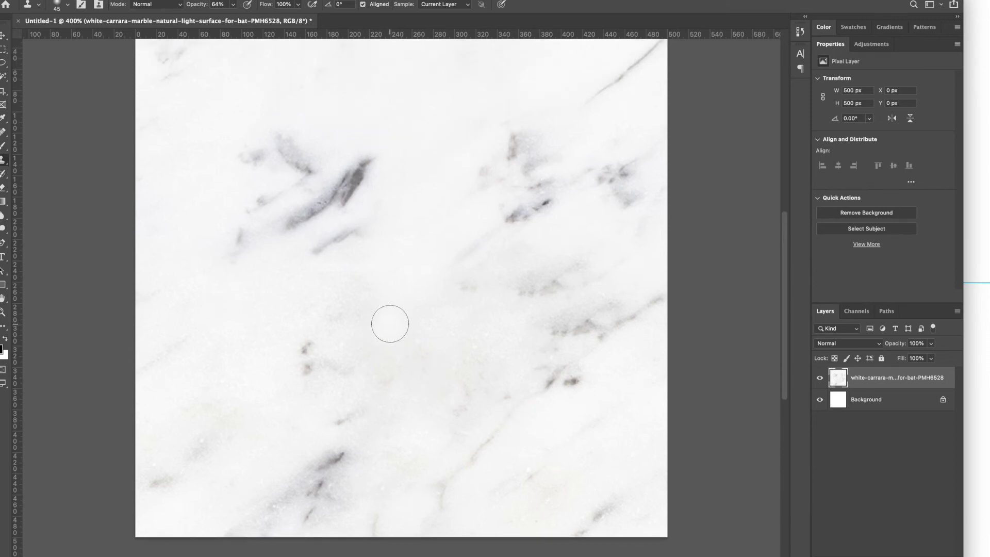
left_click(515, 222, "alt")
left_click(201, 379)
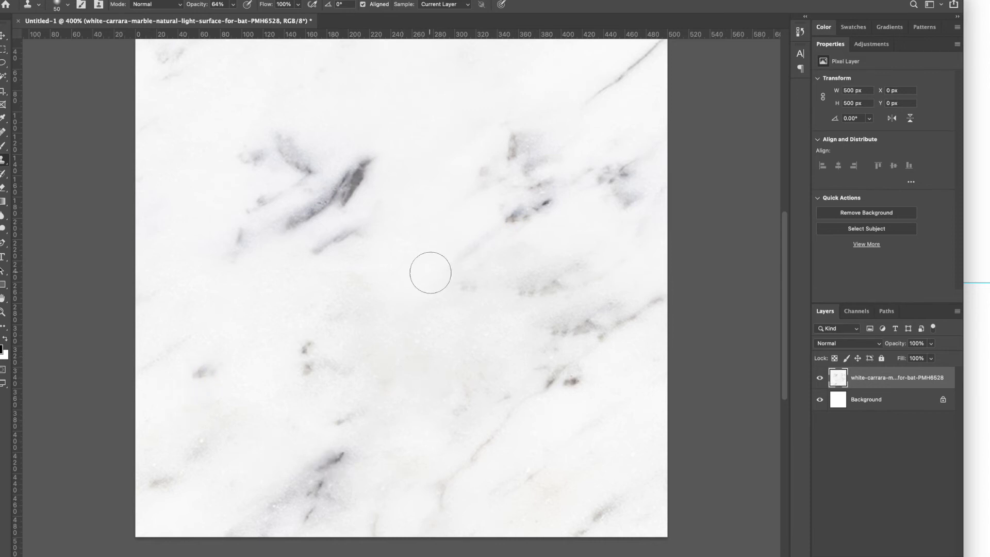
scroll(429, 272, "down", 2)
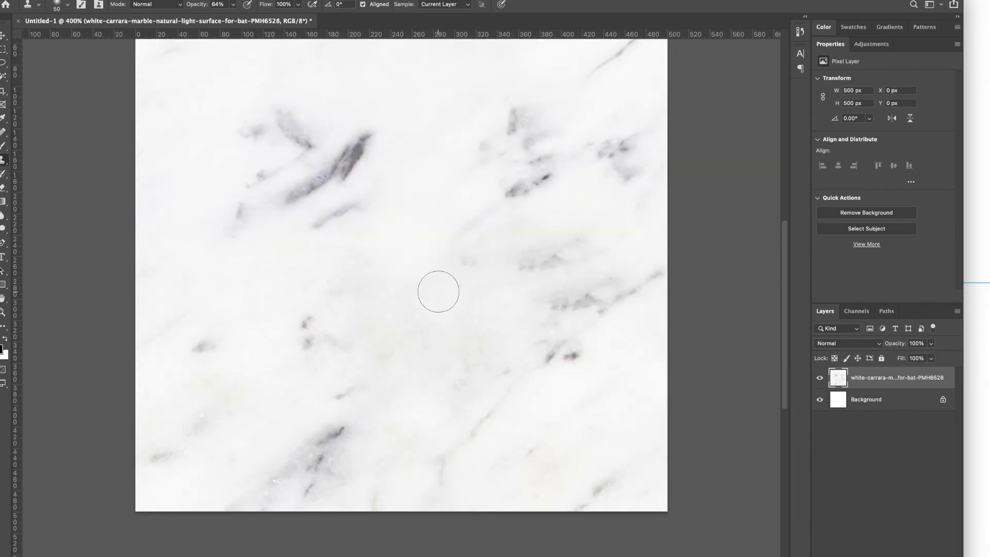
key("v")
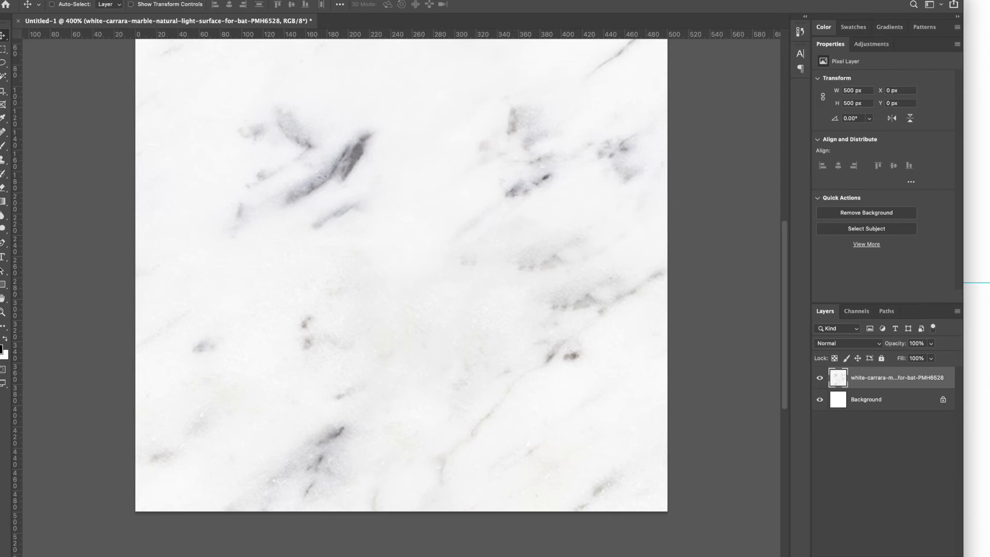
Step: Re-apply the +250 px right and down wrap-around Offset, then view the whole tile
left_click(51, 0)
mouse_move(78, 110)
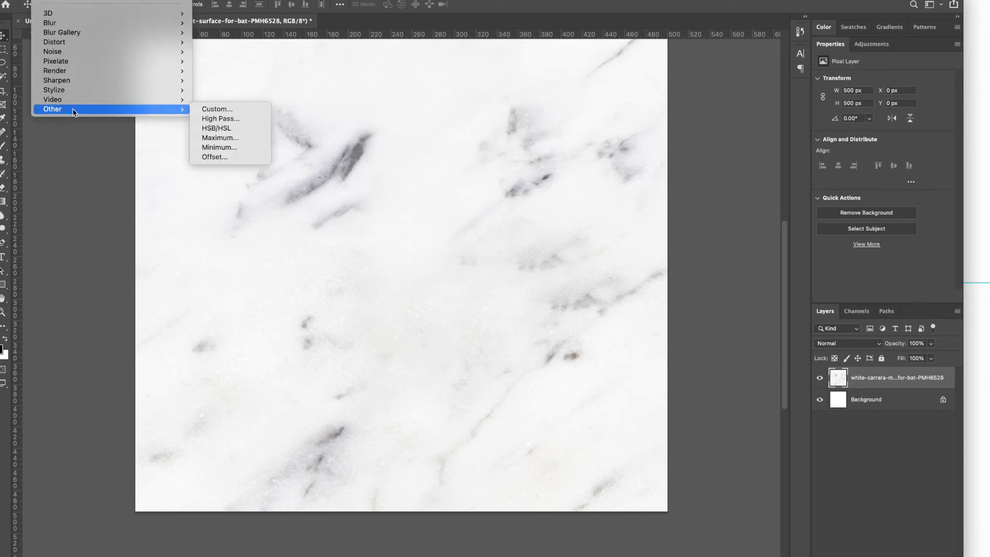
left_click(229, 157)
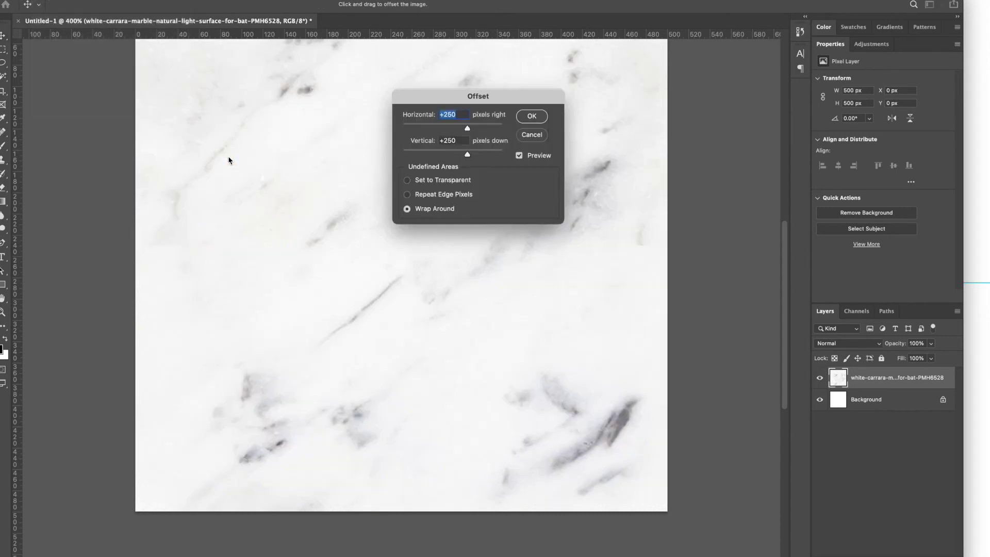
left_click(532, 115)
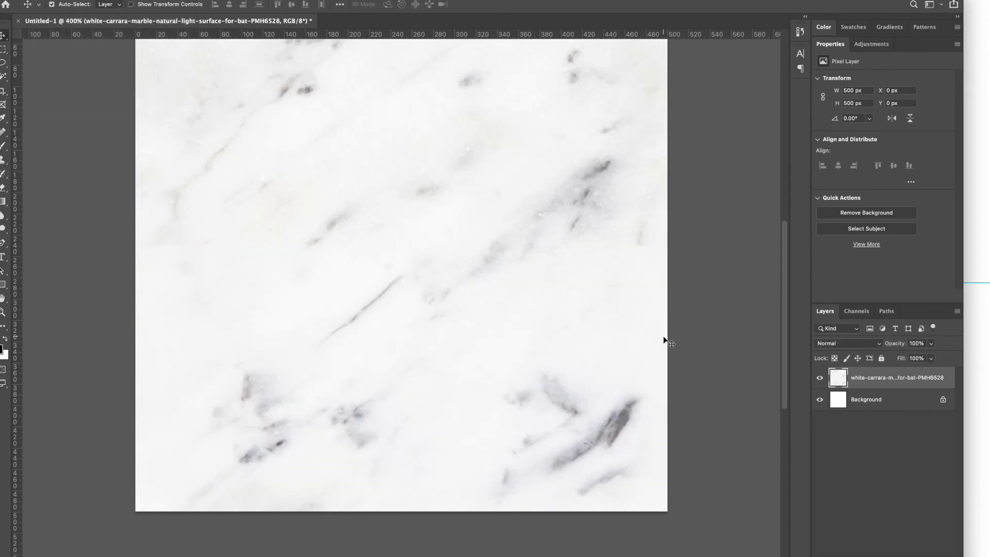
key("super+minus")
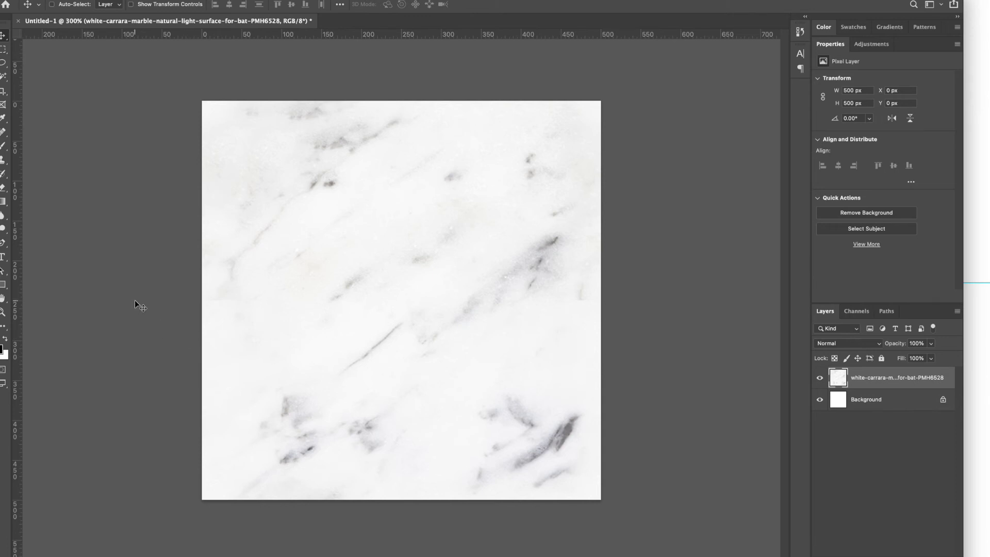
Step: Export the tile through Save for Web as a JPEG at quality 60
key("super+alt+shift+s")
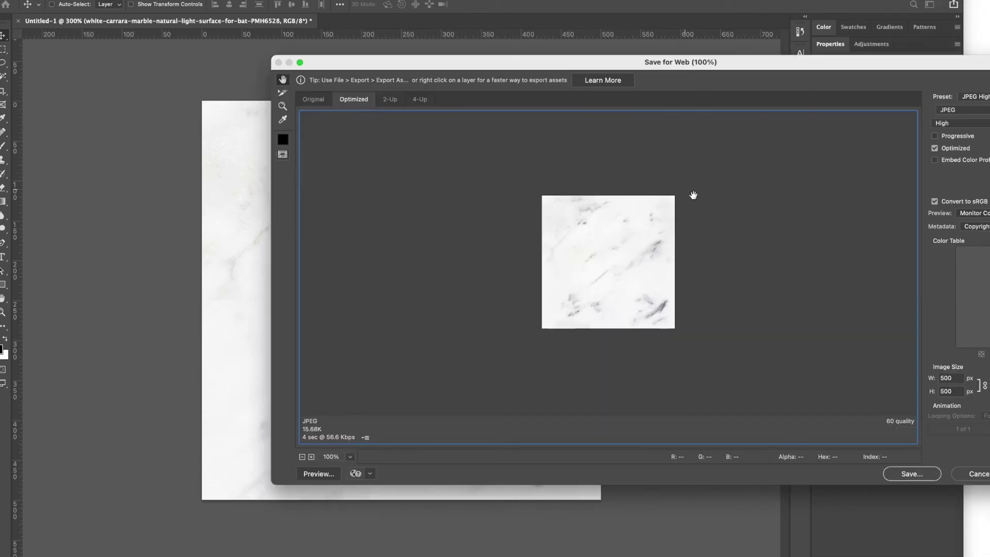
left_click_drag(851, 68, 675, 67)
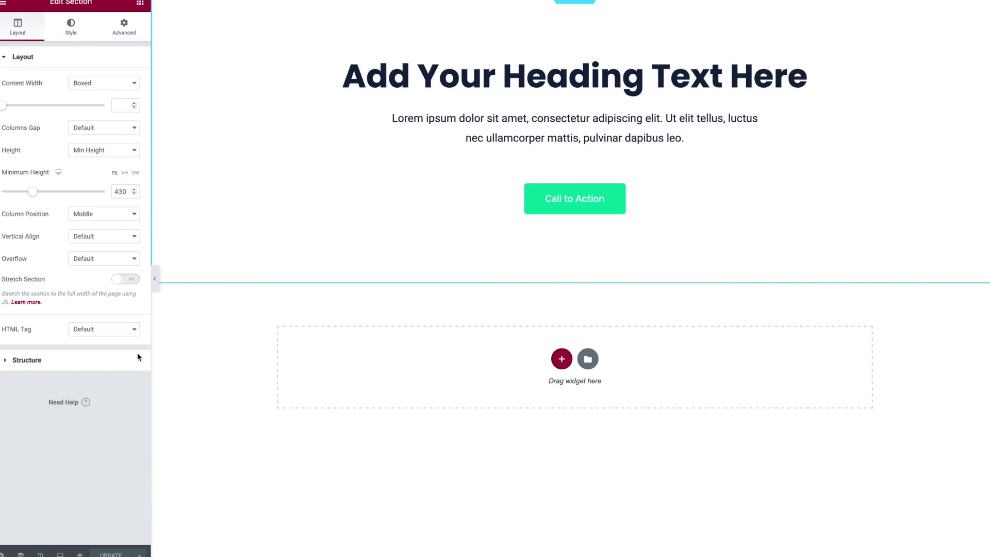
Step: Set the section's Style background to Classic with the marble JPEG as the image
left_click(68, 35)
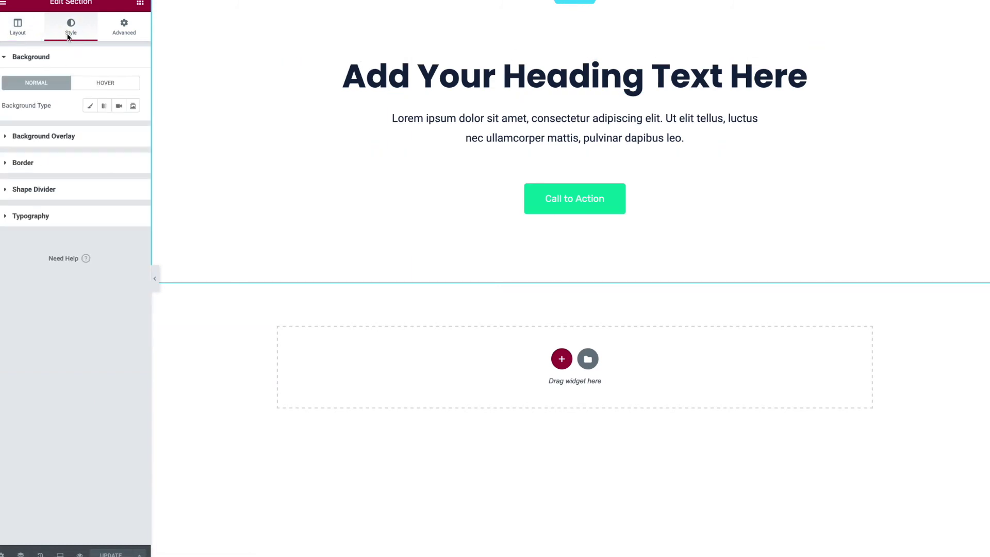
left_click(91, 106)
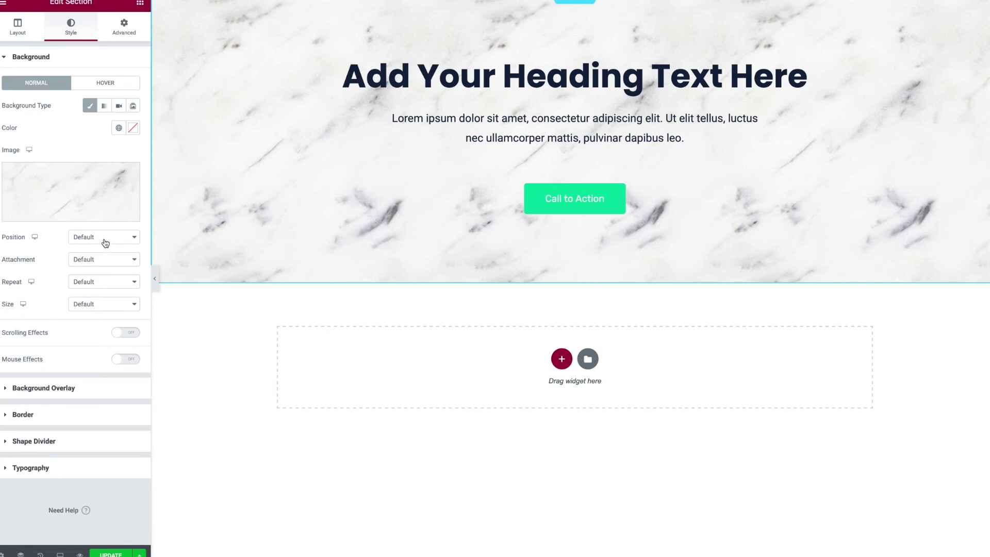
Step: Try No-repeat for the marble background, then compare Cover and Default sizes
left_click(108, 281)
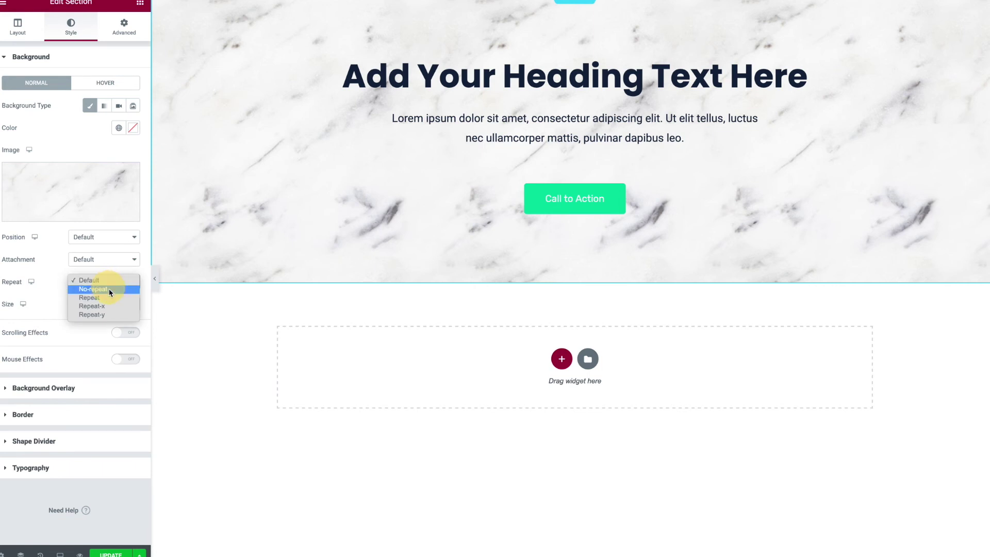
left_click(109, 289)
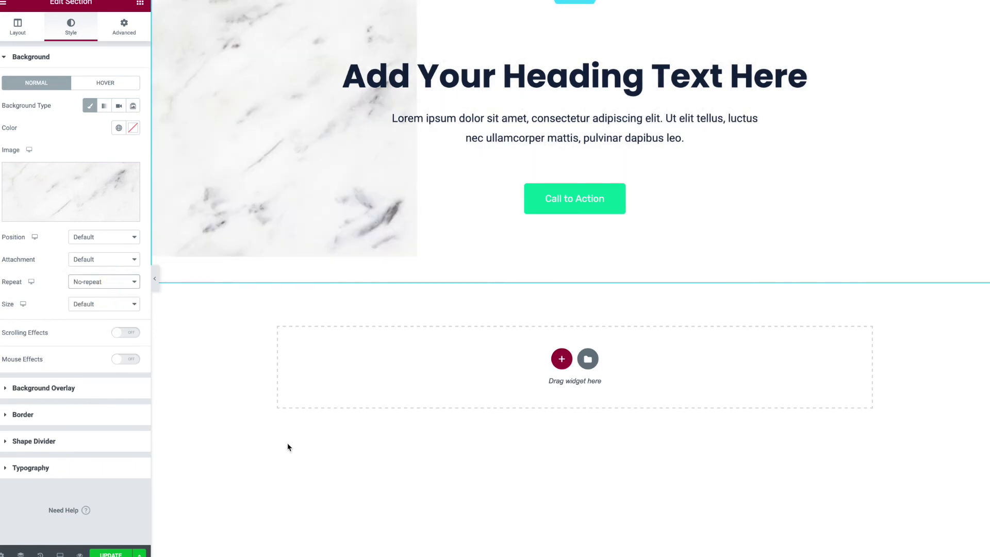
left_click(118, 304)
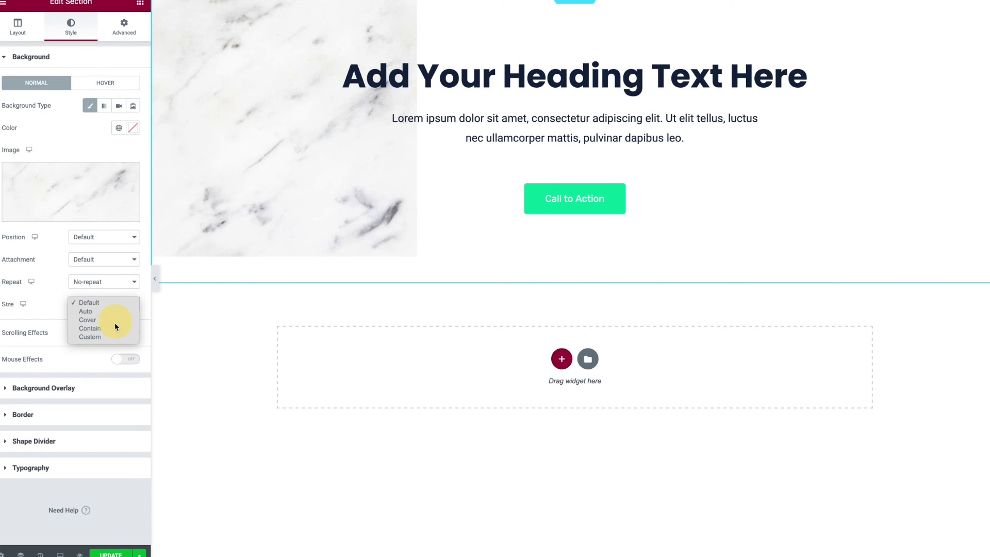
left_click(115, 323)
left_click(109, 303)
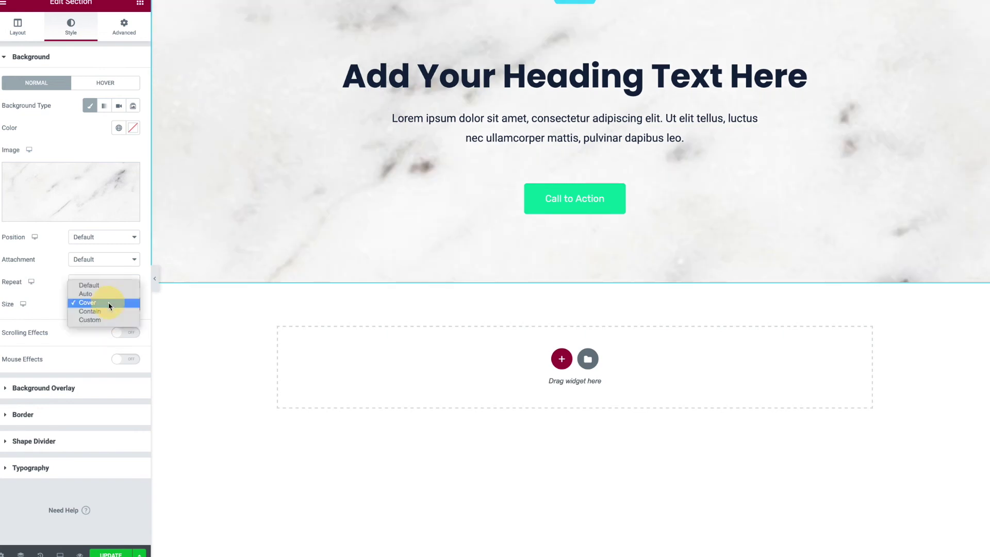
left_click(108, 288)
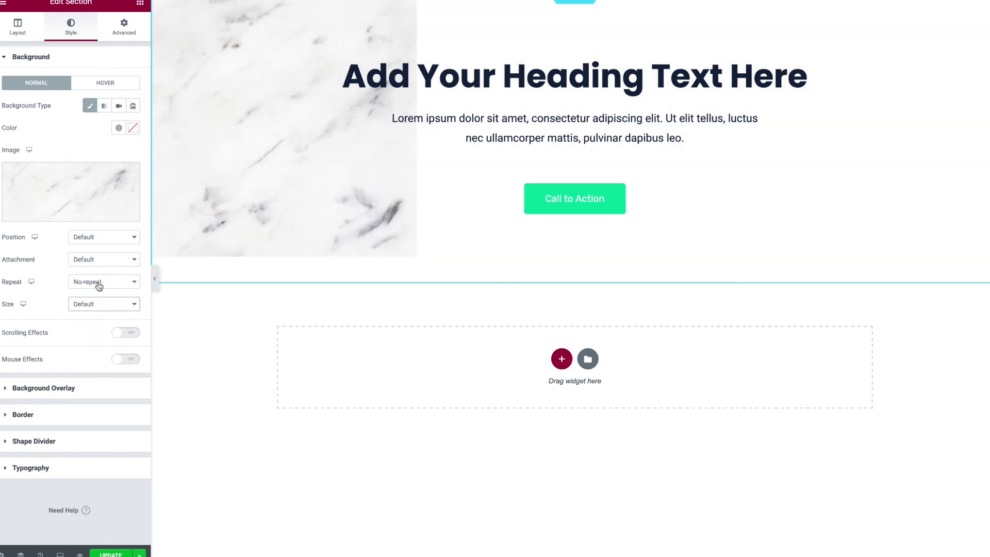
Step: Try horizontal-only and vertical-only tiling, then set Repeat to tile both directions
left_click(99, 284)
left_click(100, 298)
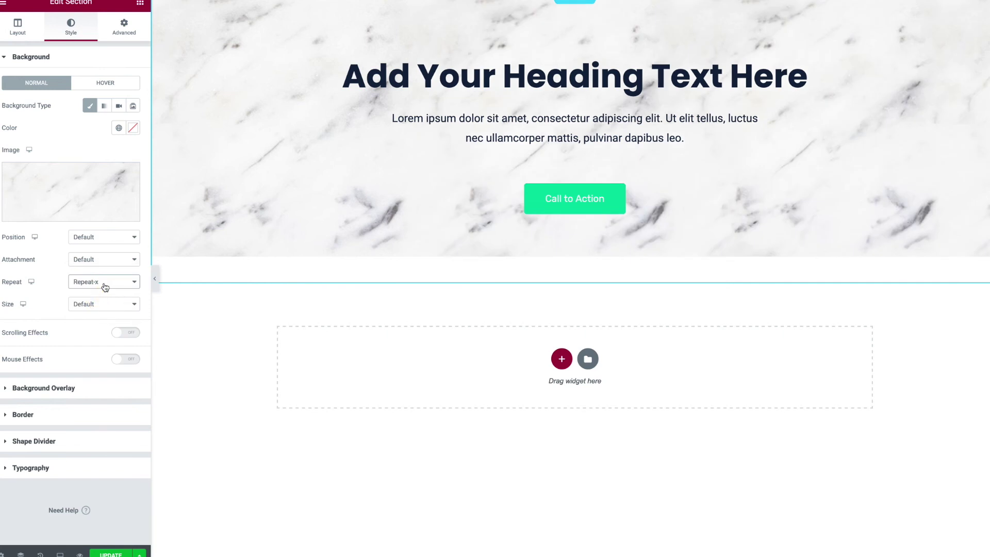
left_click(105, 287)
left_click(104, 294)
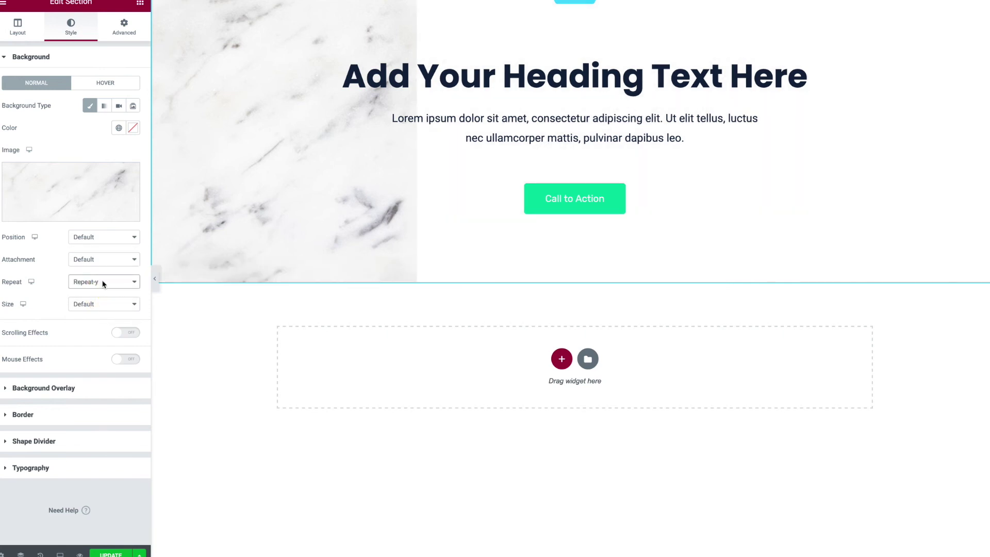
left_click(103, 283)
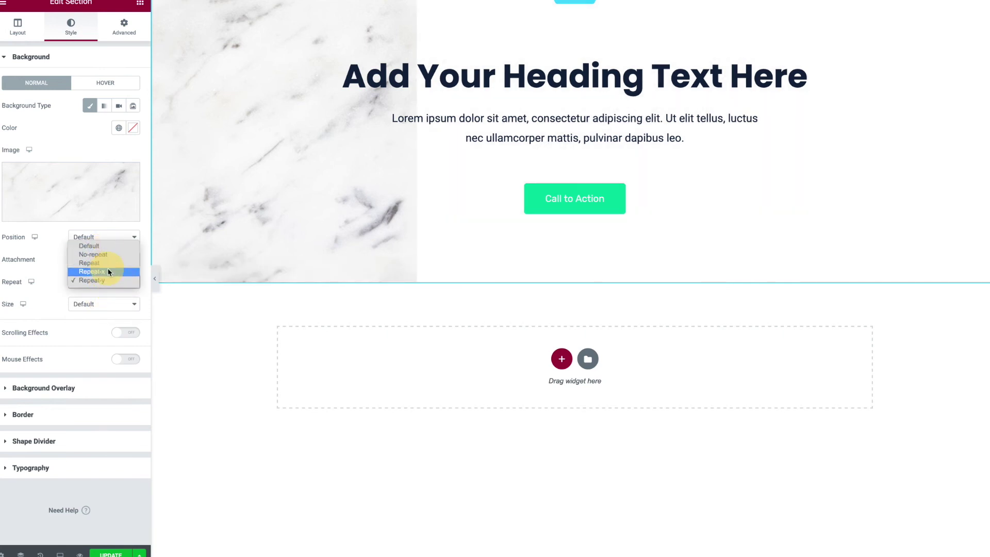
left_click(106, 263)
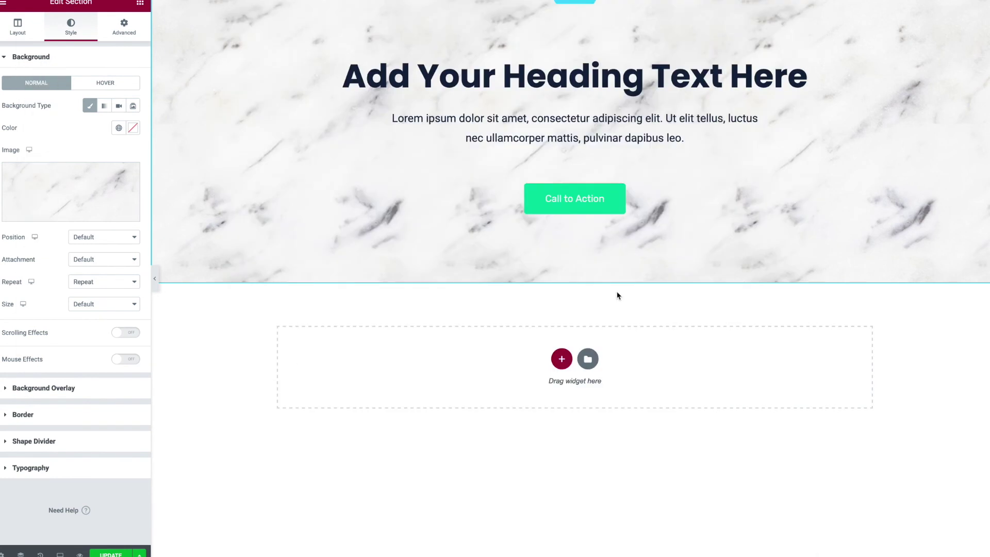
Step: Enable a Classic background overlay on the section at full opacity
left_click(61, 392)
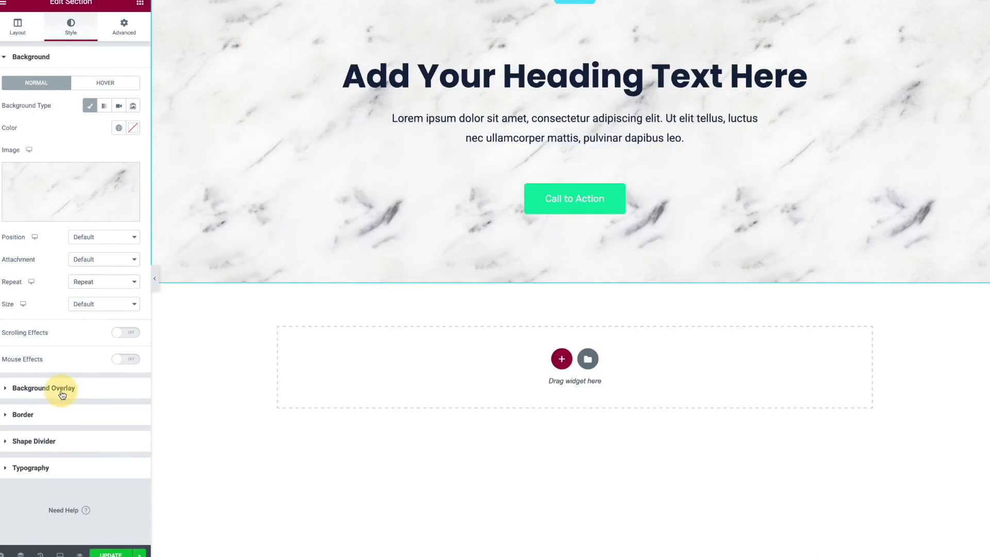
left_click(119, 133)
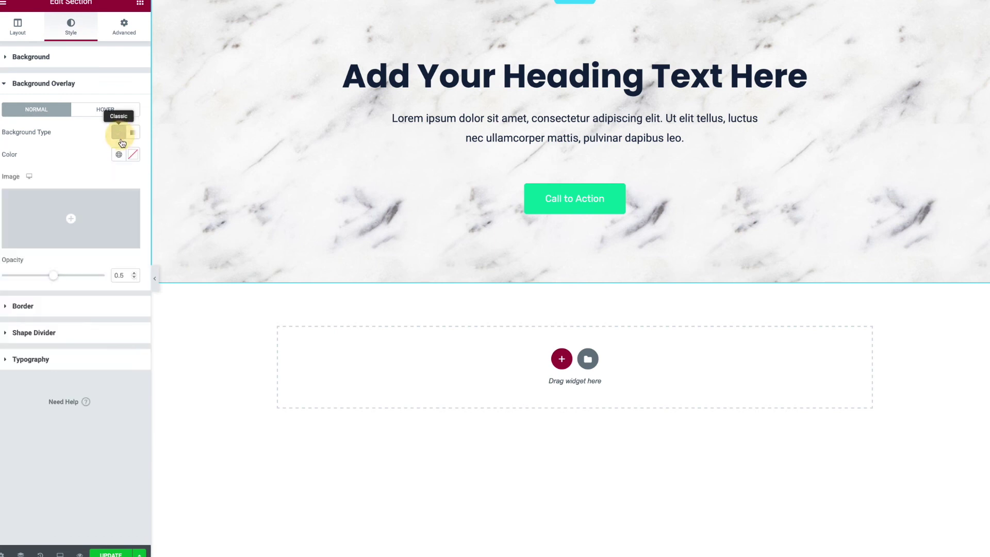
left_click_drag(53, 276, 115, 271)
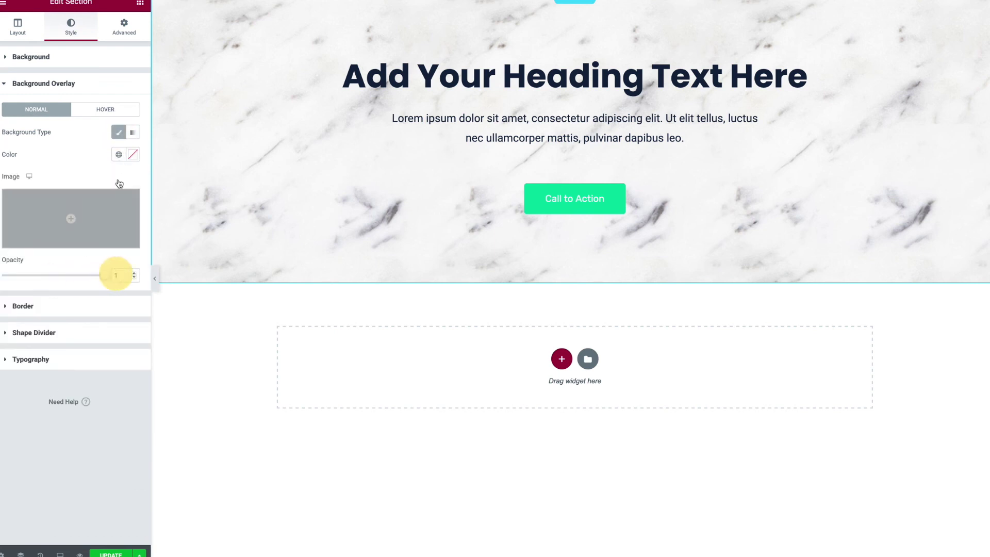
Step: Make the overlay colour white and set its opacity to about 0.87
left_click(133, 155)
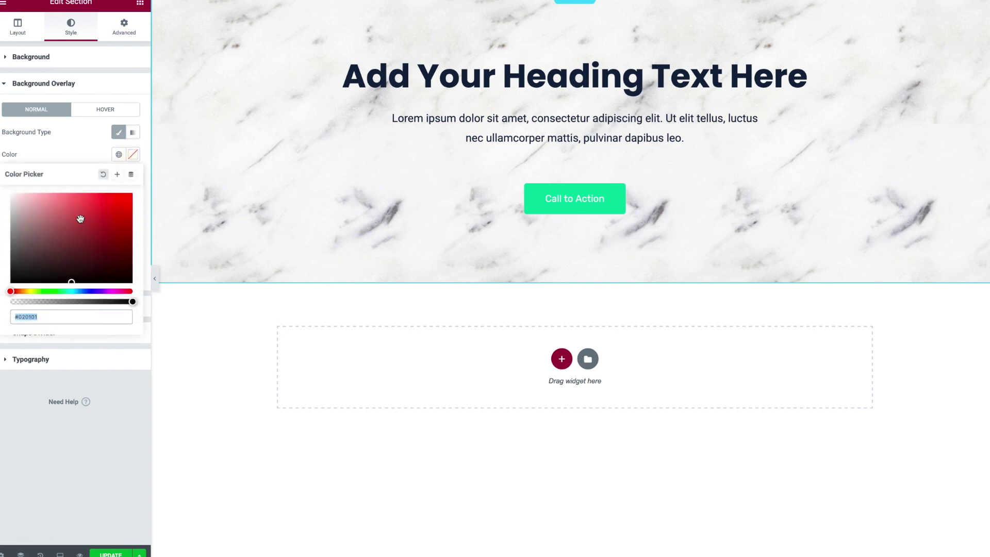
mouse_move(79, 217)
left_mouse_down()
mouse_move(2, 189)
mouse_move(15, 179)
left_mouse_up()
left_click(82, 149)
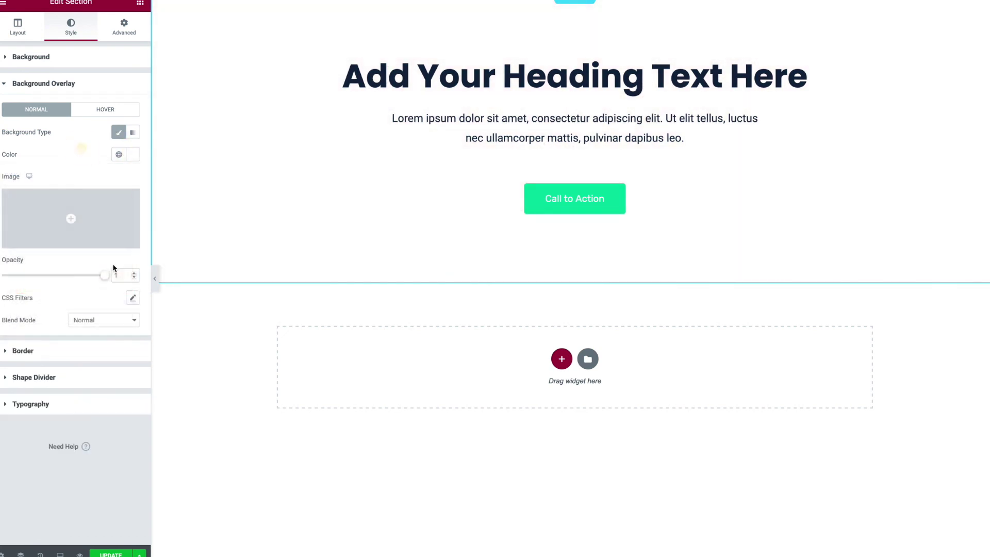
left_click_drag(105, 280, 88, 275)
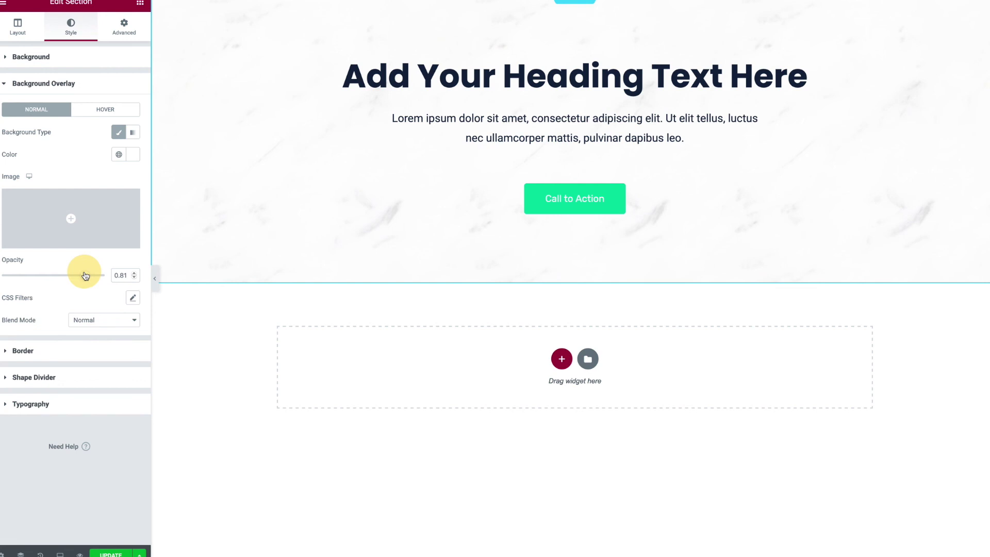
left_click_drag(87, 276, 97, 278)
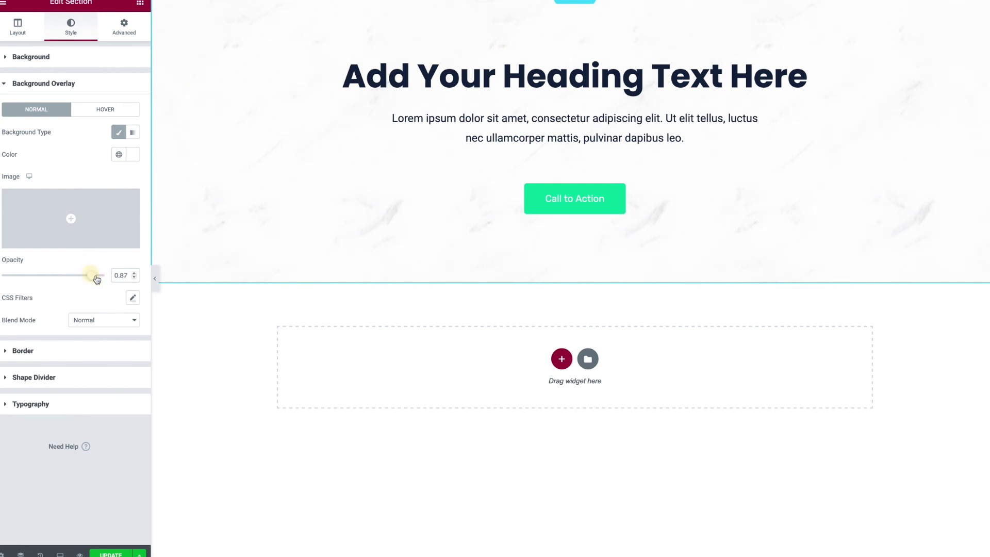
Step: Change the overlay colour to light cyan and lower its opacity
left_click(132, 154)
left_click(75, 292)
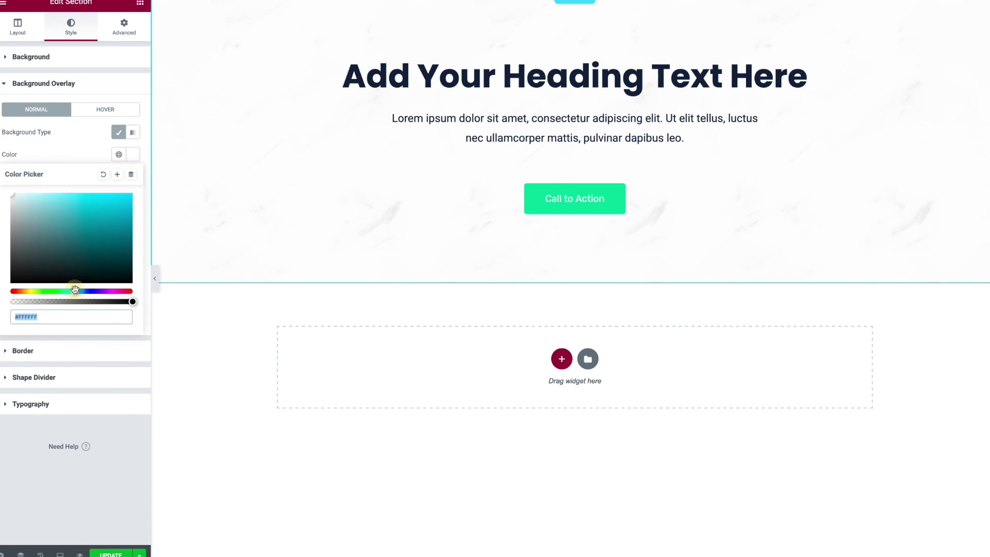
left_click_drag(47, 201, 39, 192)
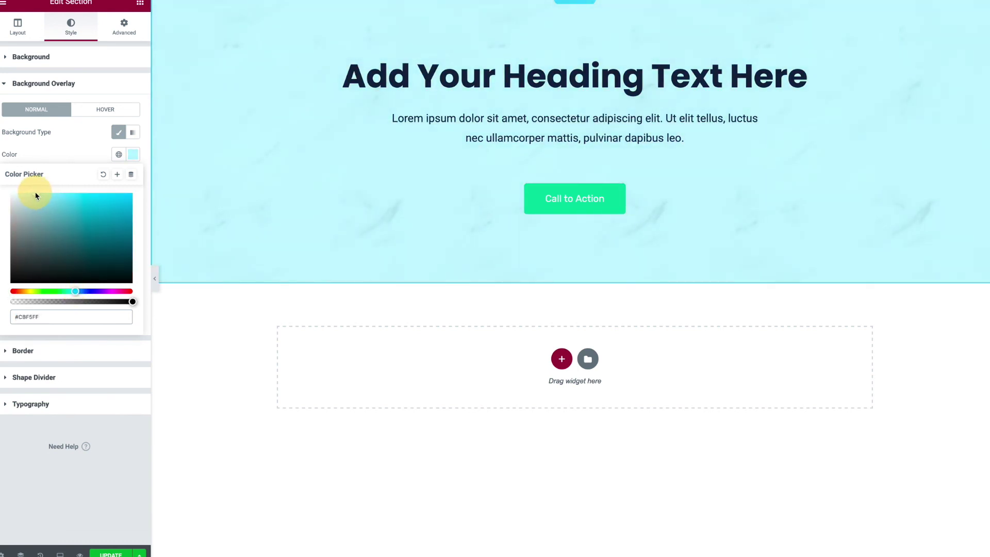
left_click(63, 153)
left_click_drag(86, 277, 49, 275)
Step: Try Multiply and Screen overlay blend modes, then set Blend Mode to Color
left_click(131, 322)
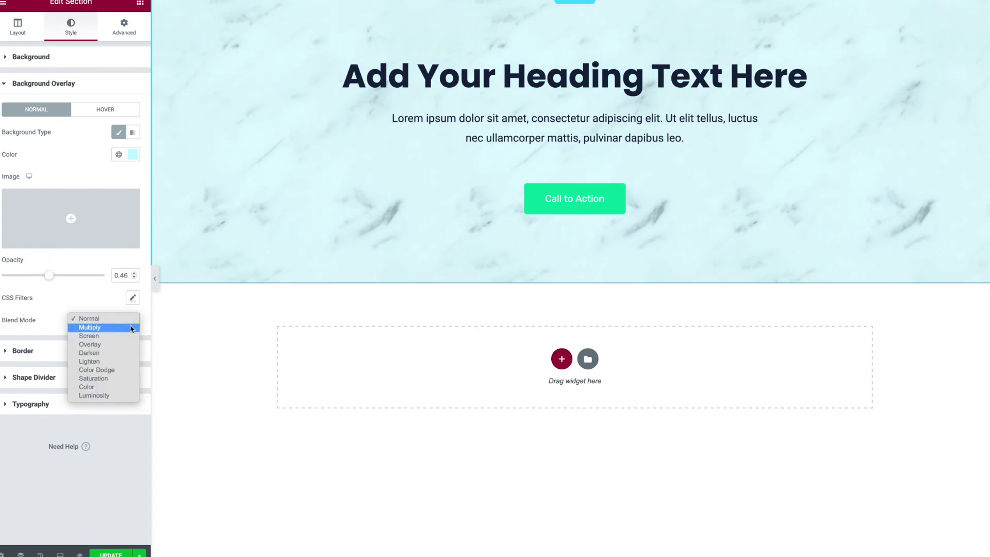
left_click(131, 328)
left_click(124, 325)
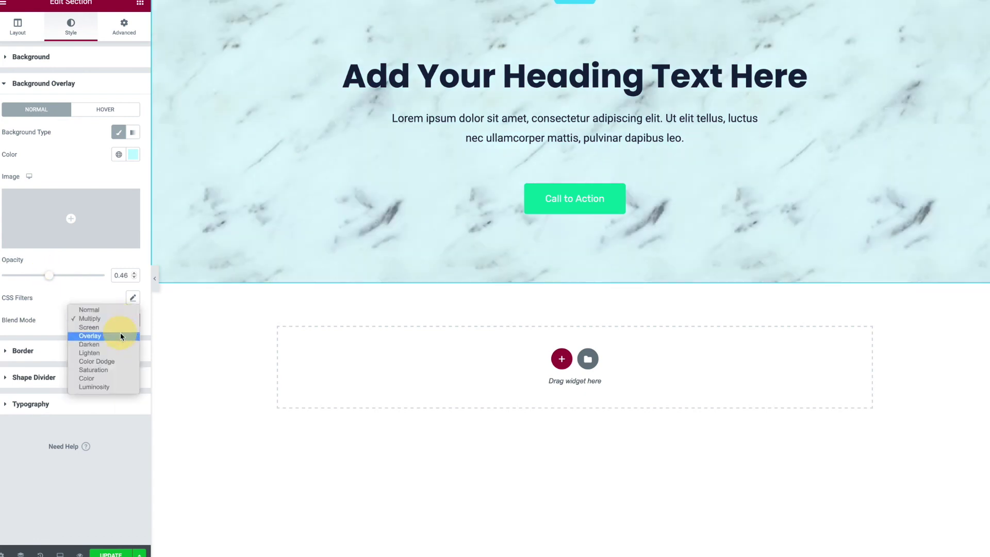
left_click(119, 326)
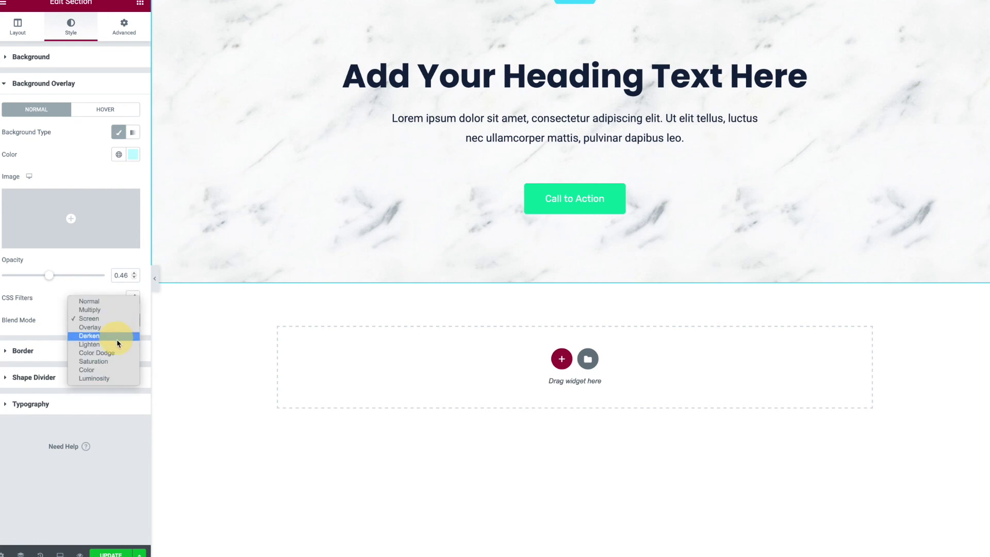
left_click(116, 368)
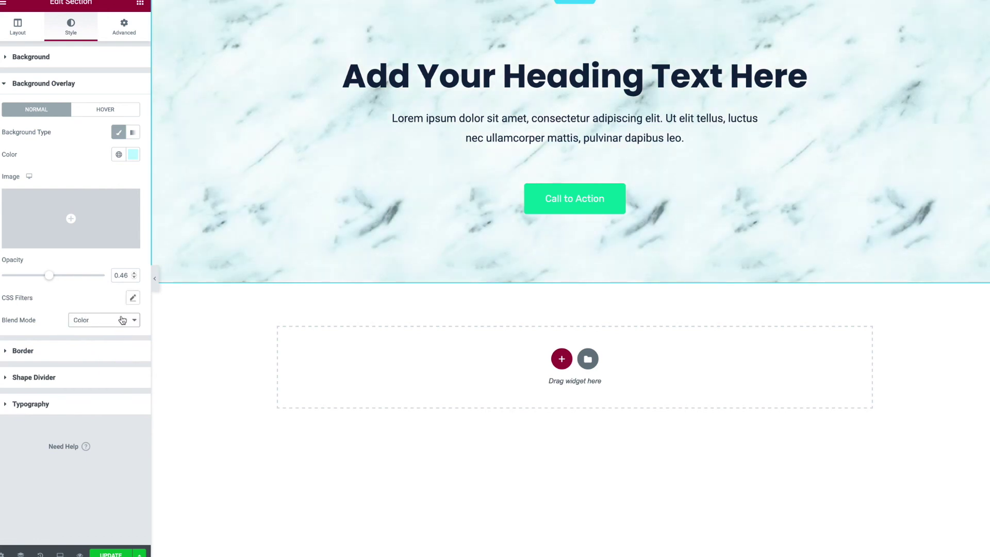
Step: Shift the overlay colour to a soft pale green
left_click(128, 164)
left_click(56, 291)
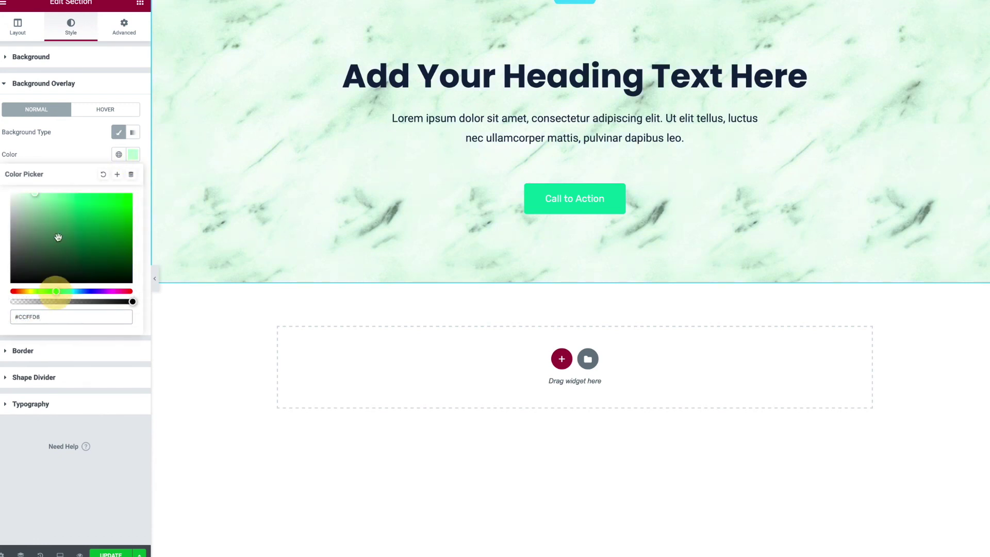
left_click_drag(43, 202, 31, 196)
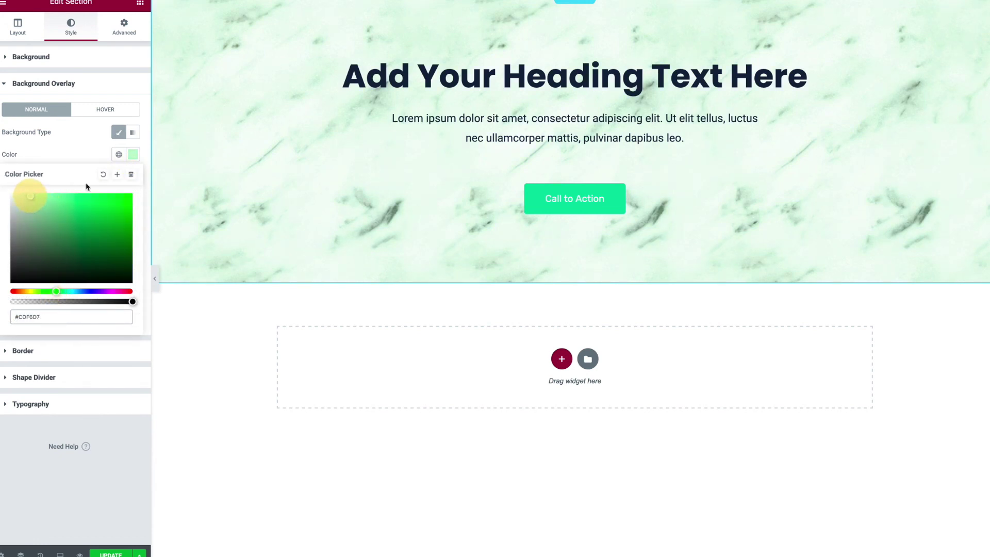
left_click(84, 154)
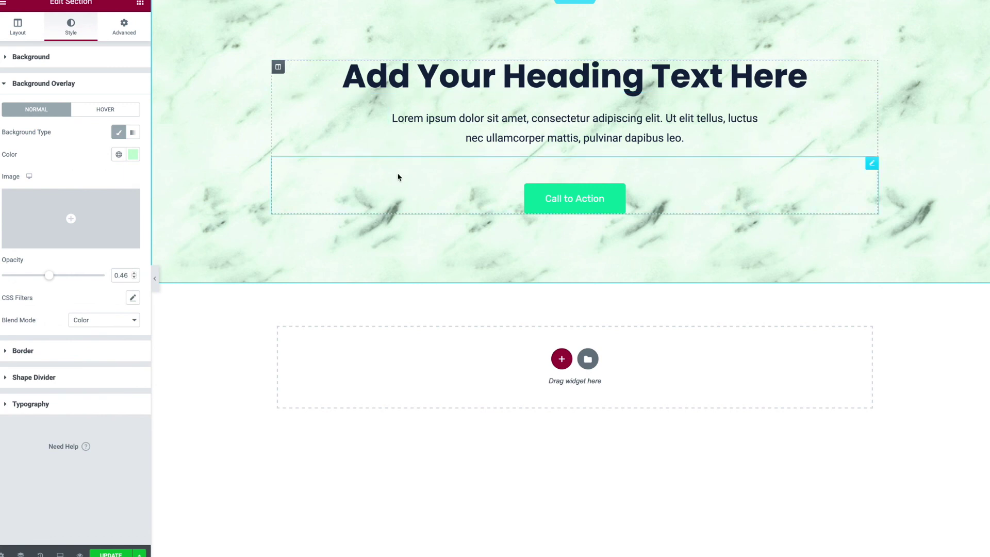